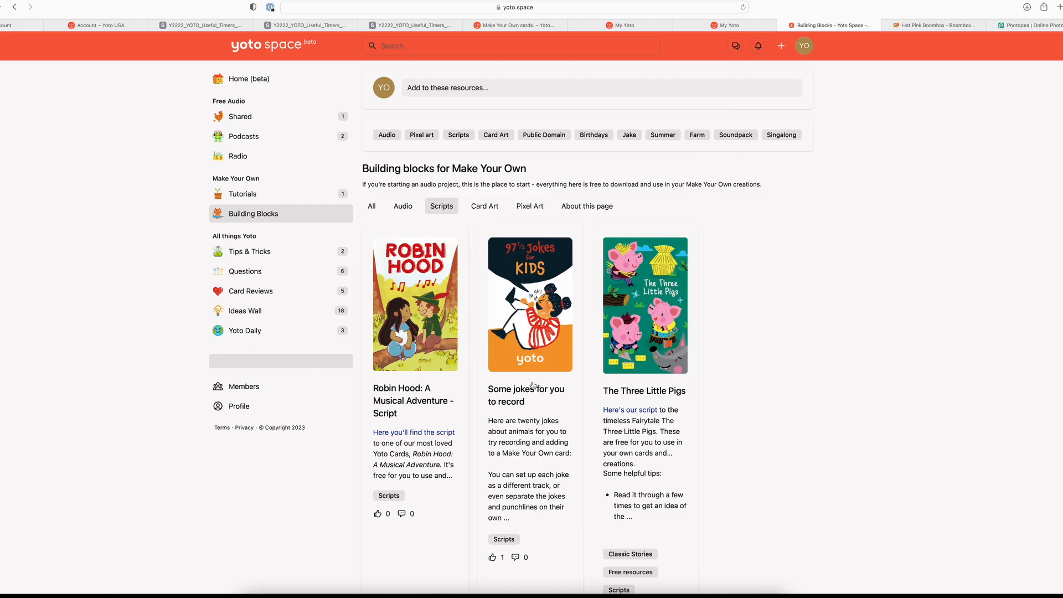
Browse the script and pixel art resources offered in Building Blocks for Make Your Own
click(515, 402)
click(483, 453)
scroll(568, 390, down, 5)
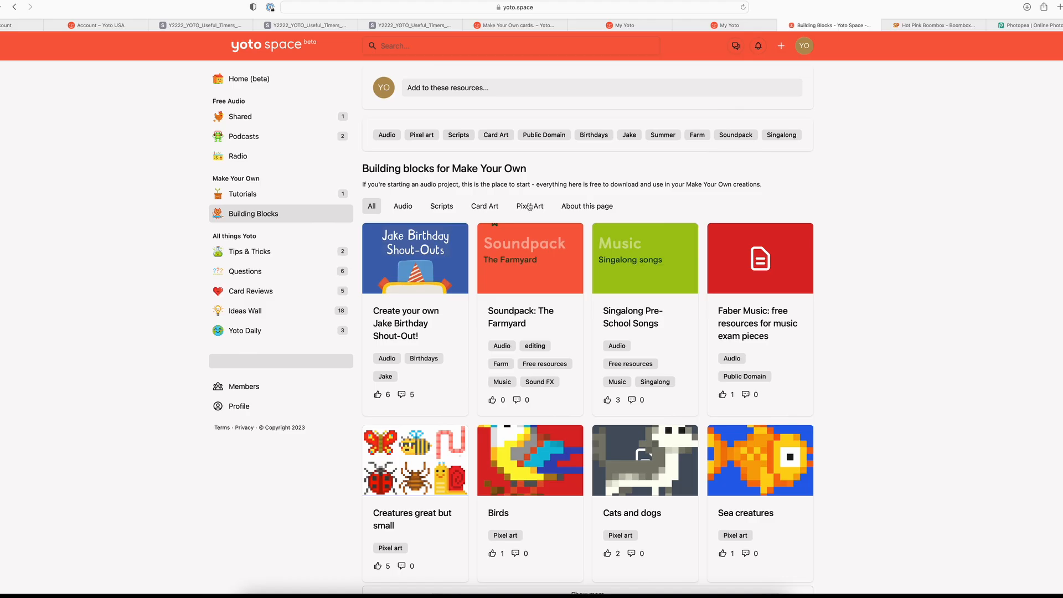
click(530, 207)
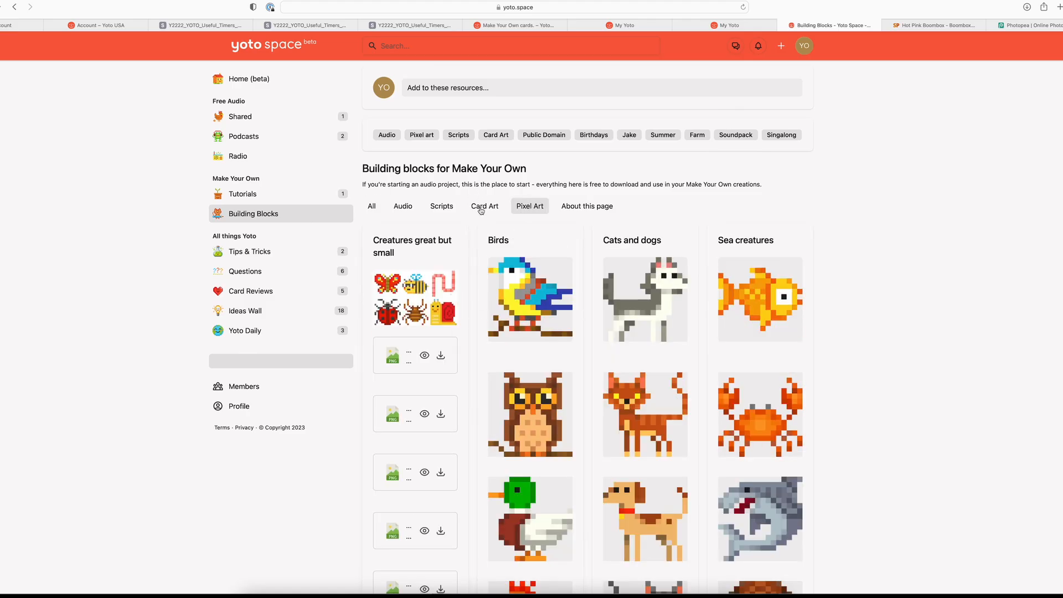
Find the Unicorn Birthday design among the card art resources and download its full-size image
click(482, 207)
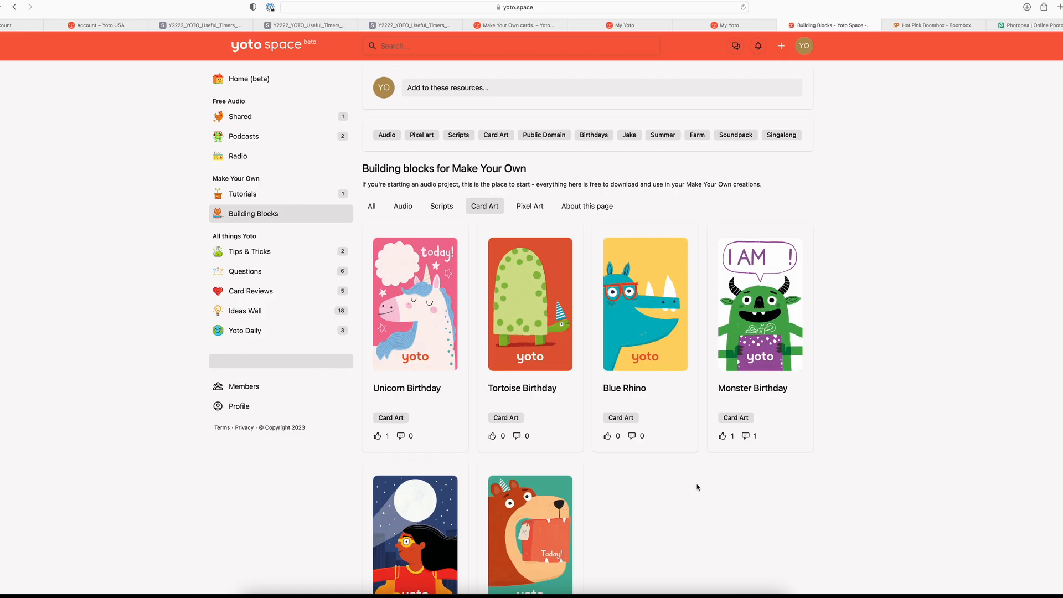
click(428, 305)
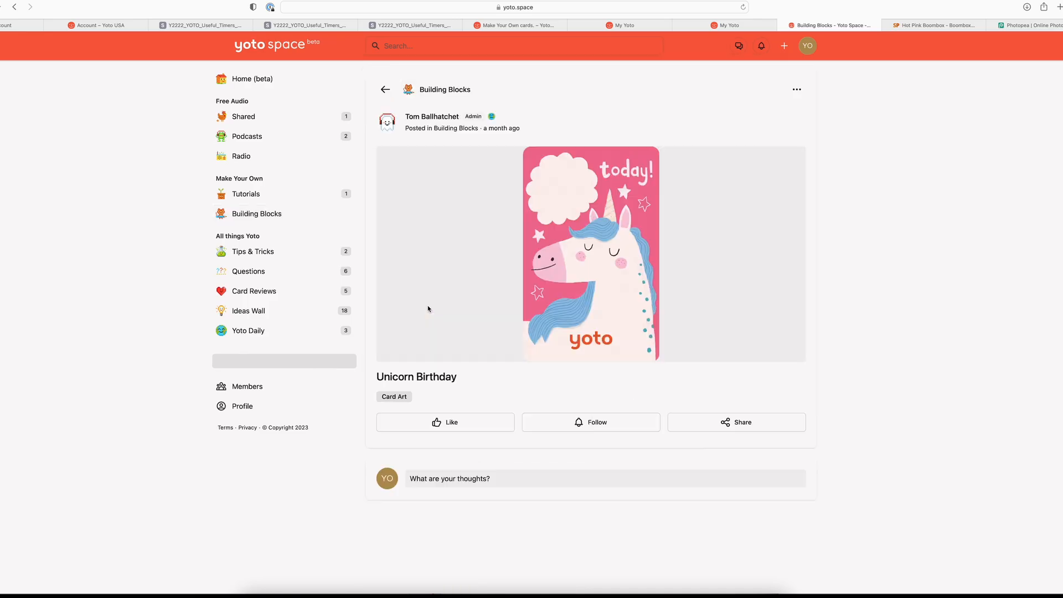
click(573, 268)
click(1046, 66)
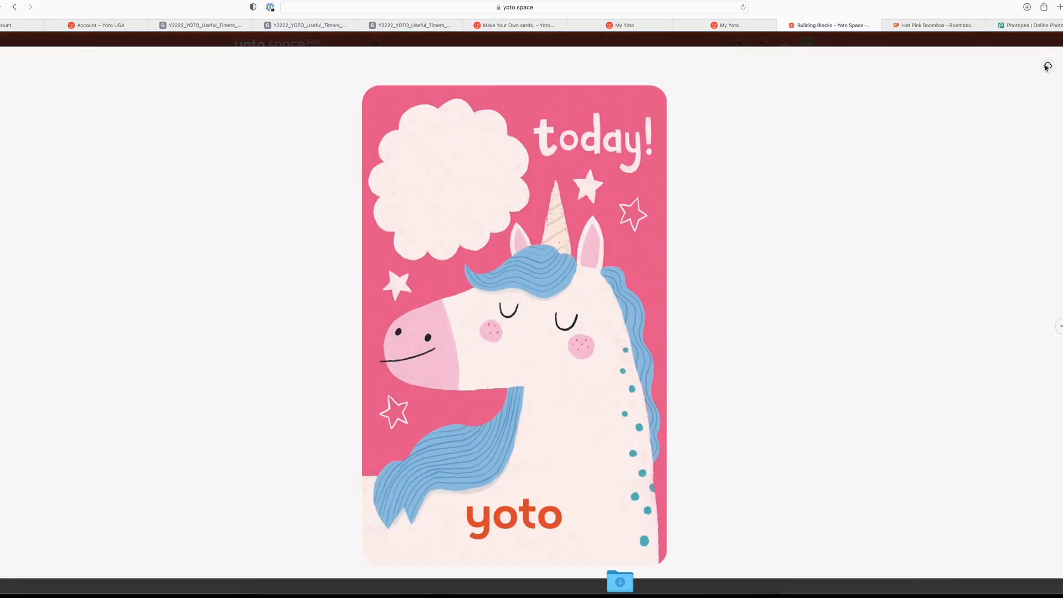
Upload the unicorn card art as artwork for the "Yoto Songs Rock" playlist and update the playlist
click(322, 434)
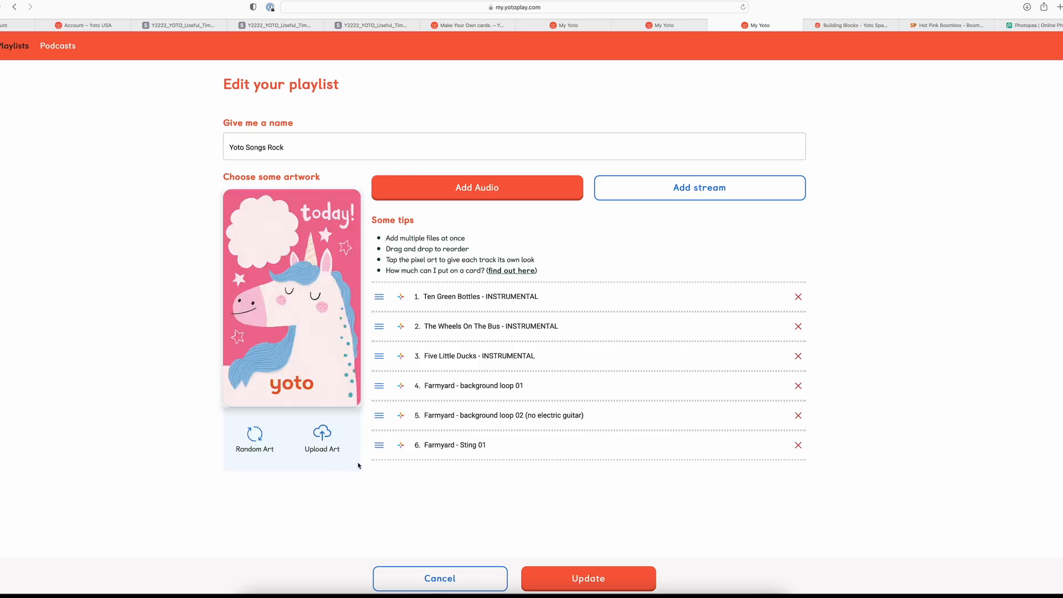
click(585, 578)
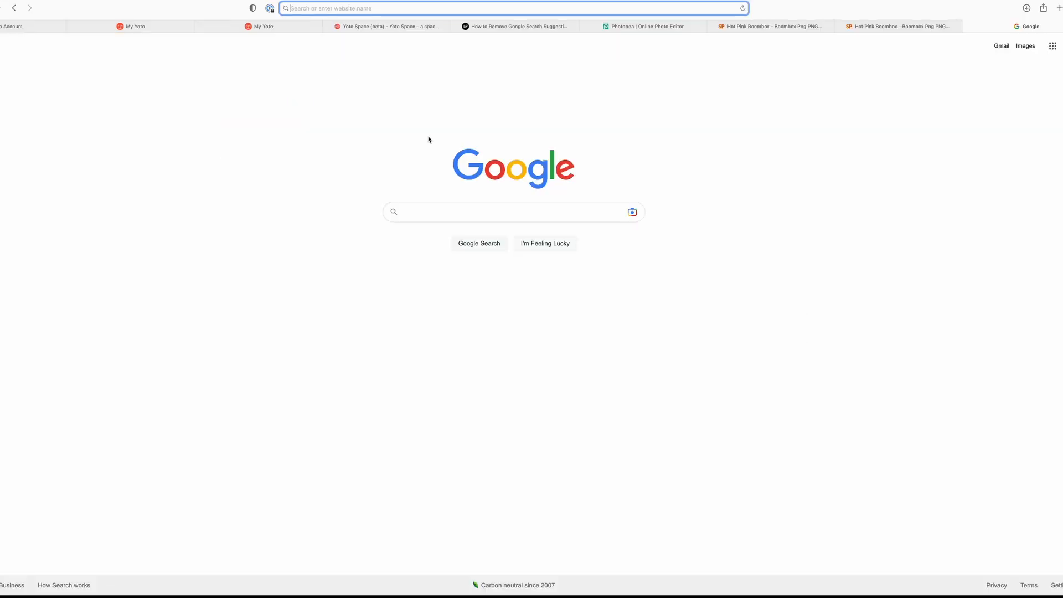
Go to the Photopea editor at photopea.com and start a new project
text(photopea.com)
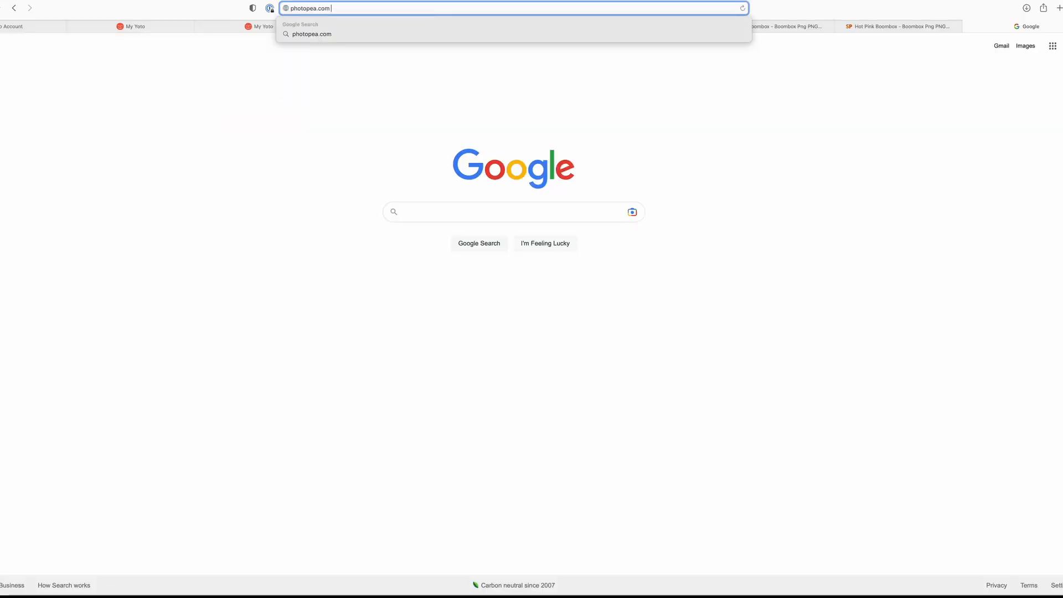
key(Return)
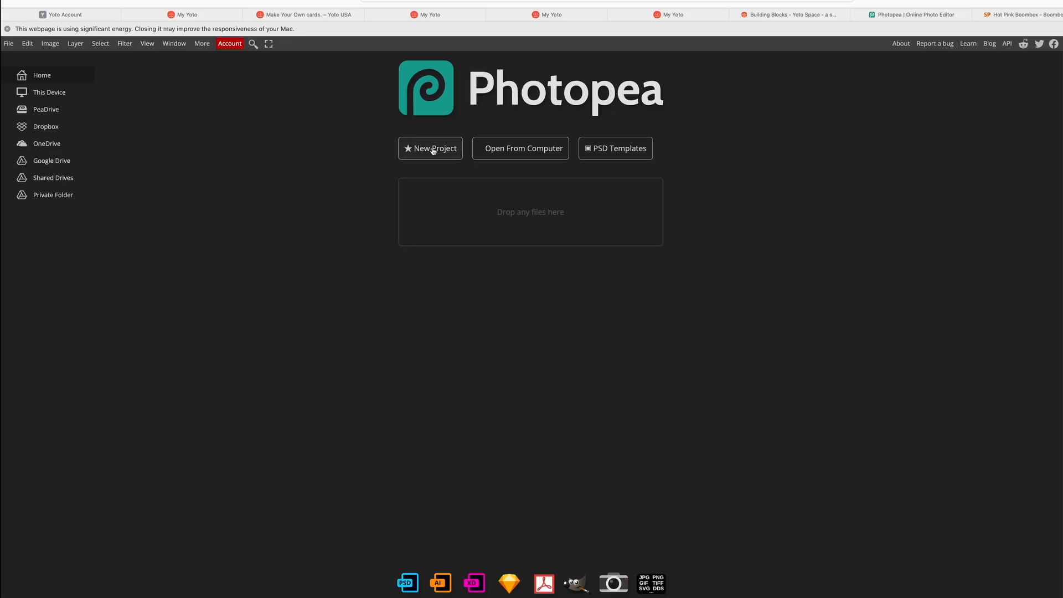
click(433, 149)
Create the transparent "Unicorn Cover" project, 2.15 inches wide and 3.37 inches high at 300 pixels per inch
click(109, 103)
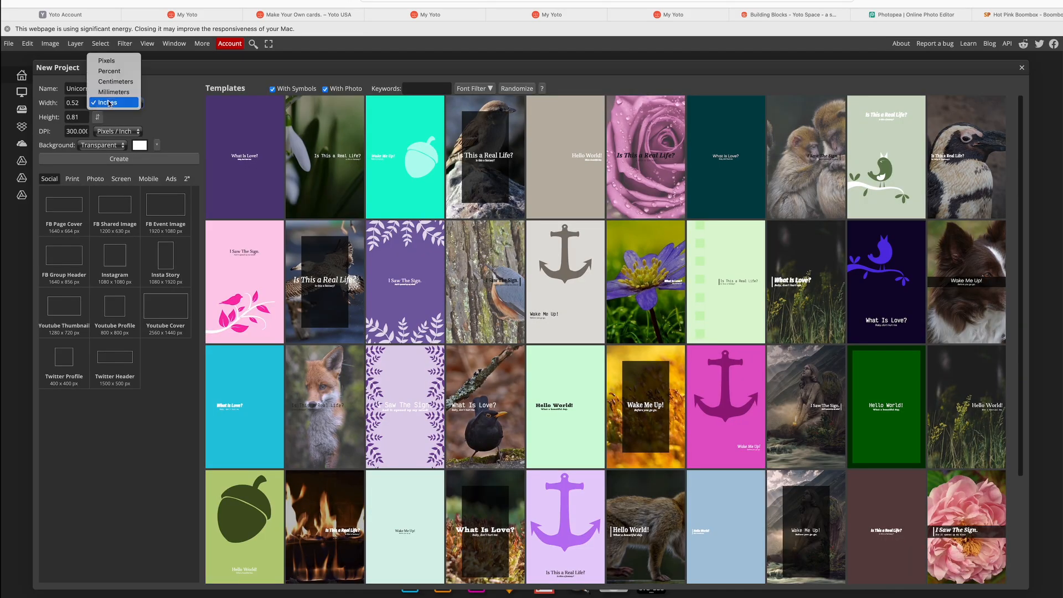
click(109, 102)
drag(84, 103, 60, 104)
text(2.15)
drag(83, 116, 50, 116)
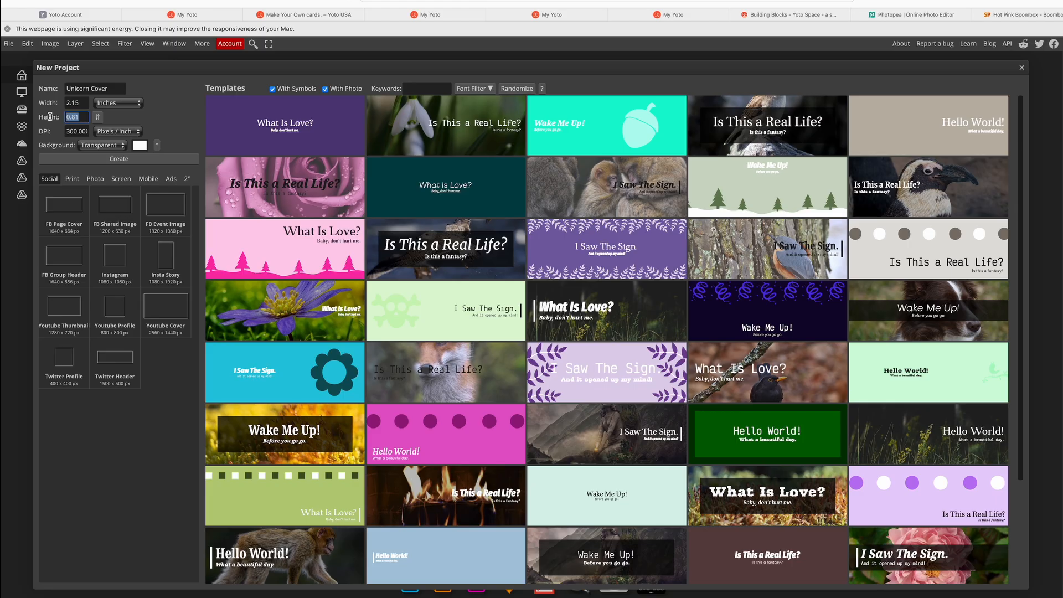
text(3.375)
click(77, 102)
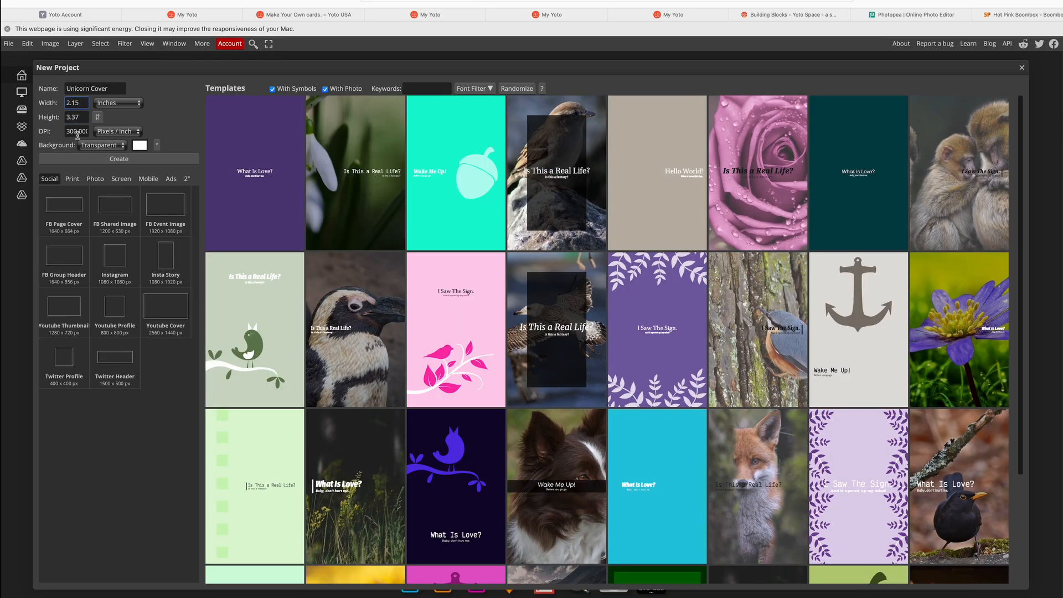
click(109, 162)
Place the downloaded unicorn PNG from the Downloads folder into the Unicorn Cover project
click(8, 44)
click(27, 71)
double_click(441, 107)
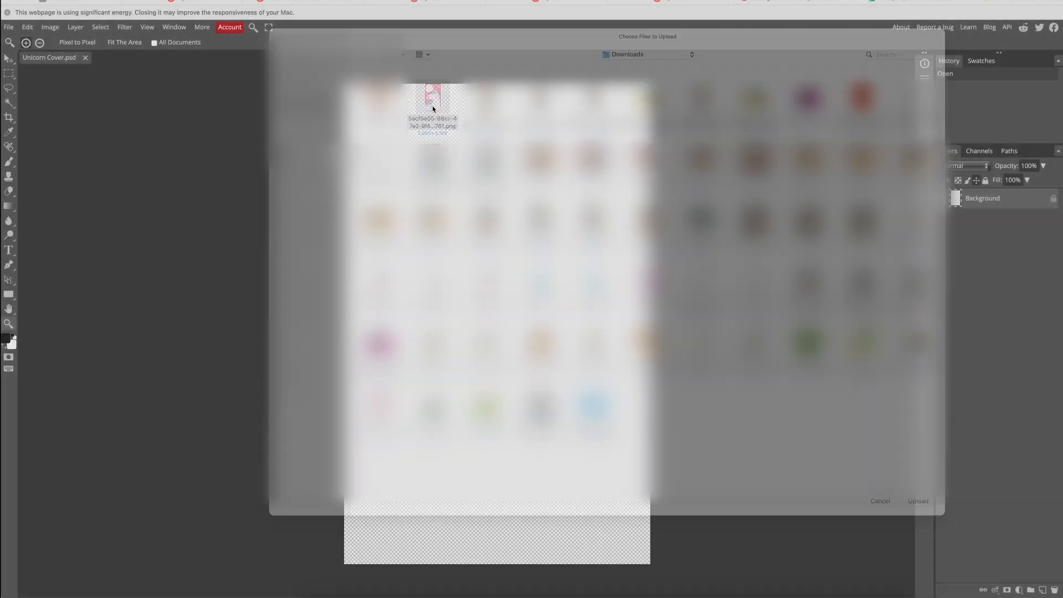
Add a text layer reading "11" inside the white cloud of the unicorn artwork
click(11, 253)
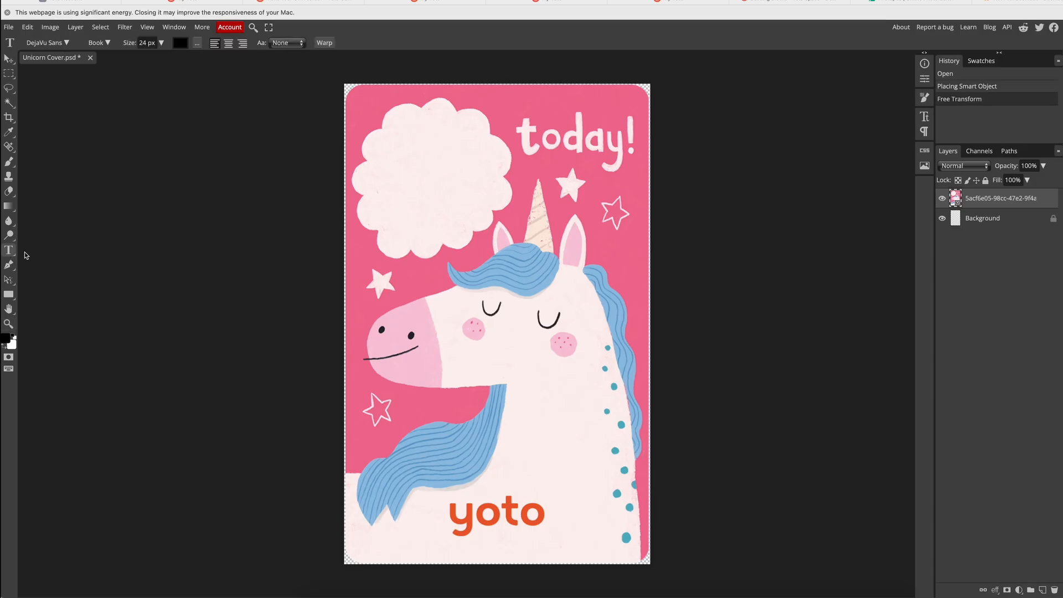
click(392, 158)
text(11)
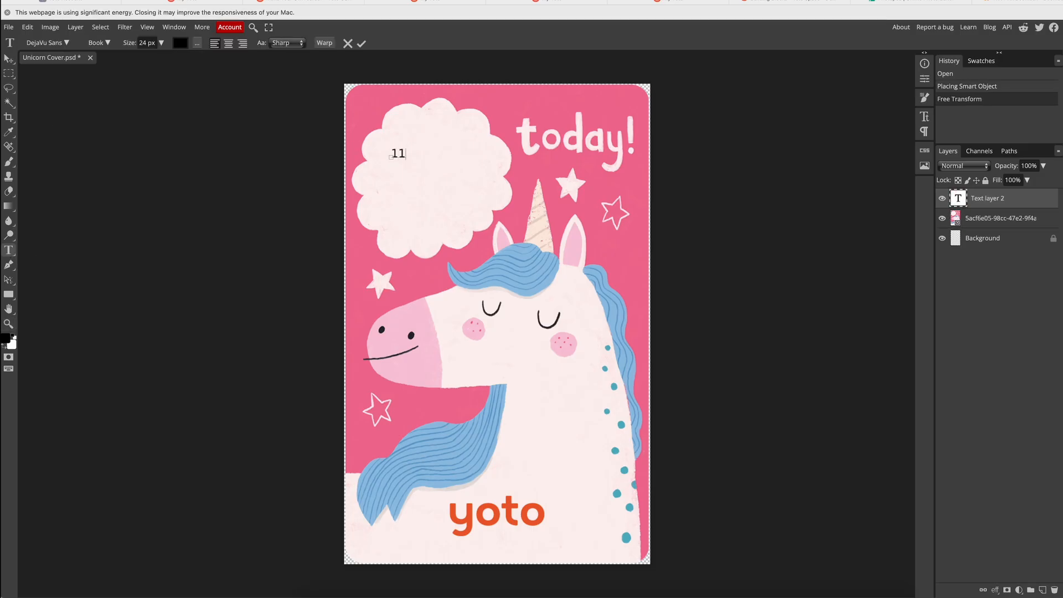
Enlarge the "11" text to 150 px and move it to the middle of the white cloud
drag(412, 154, 377, 153)
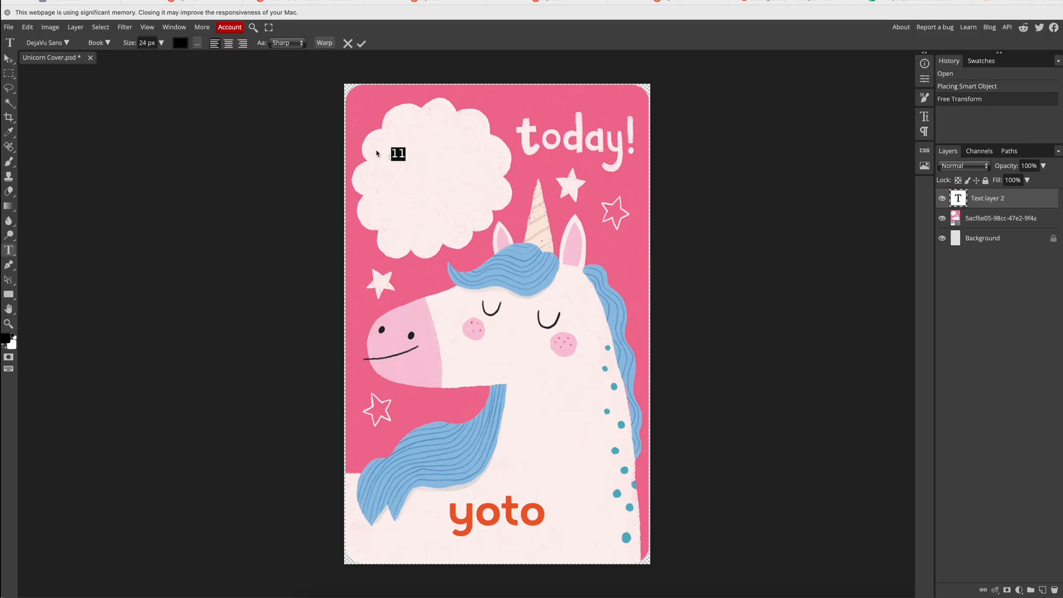
click(161, 43)
drag(143, 58, 160, 58)
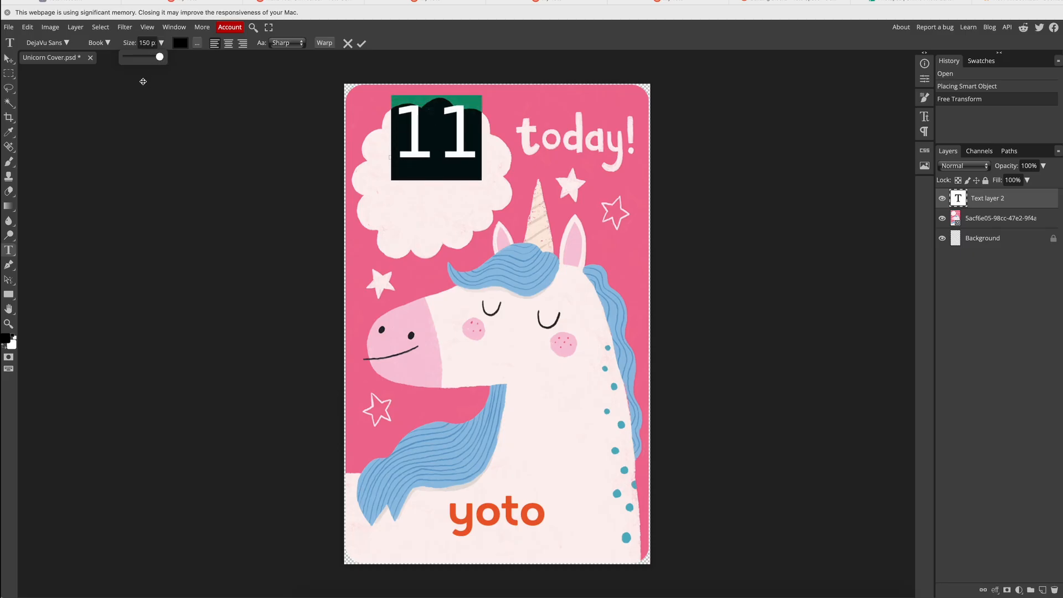
click(8, 59)
drag(419, 150, 415, 192)
Sample the blue of the unicorn's mane as the foreground colour with the Eyedropper
key(i)
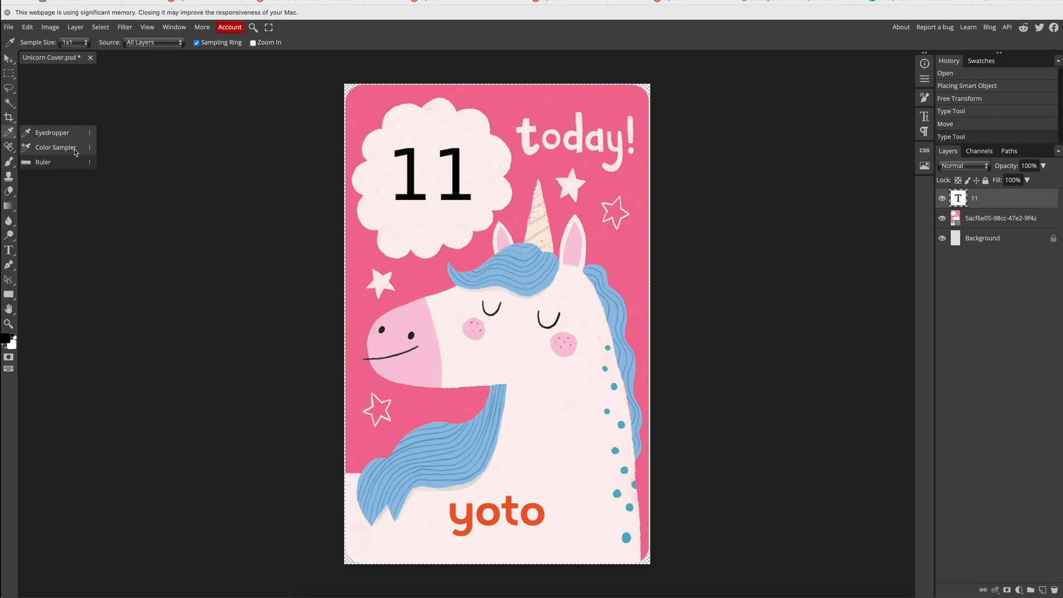
click(65, 134)
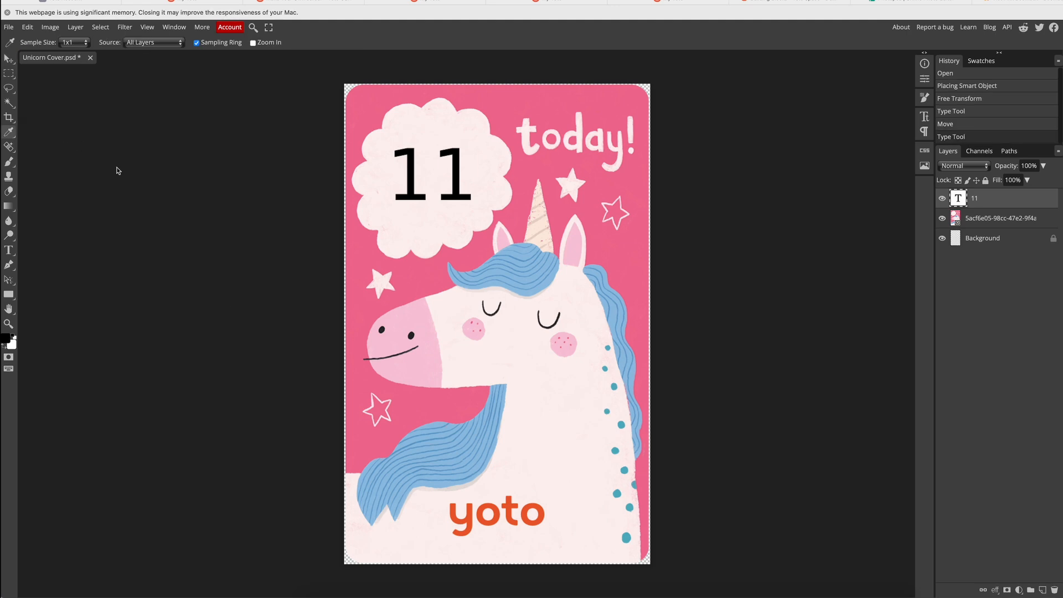
click(410, 457)
click(516, 258)
key(super+plus)
key(super+plus)
click(584, 174)
drag(584, 175, 587, 177)
key(super+minus)
key(super+minus)
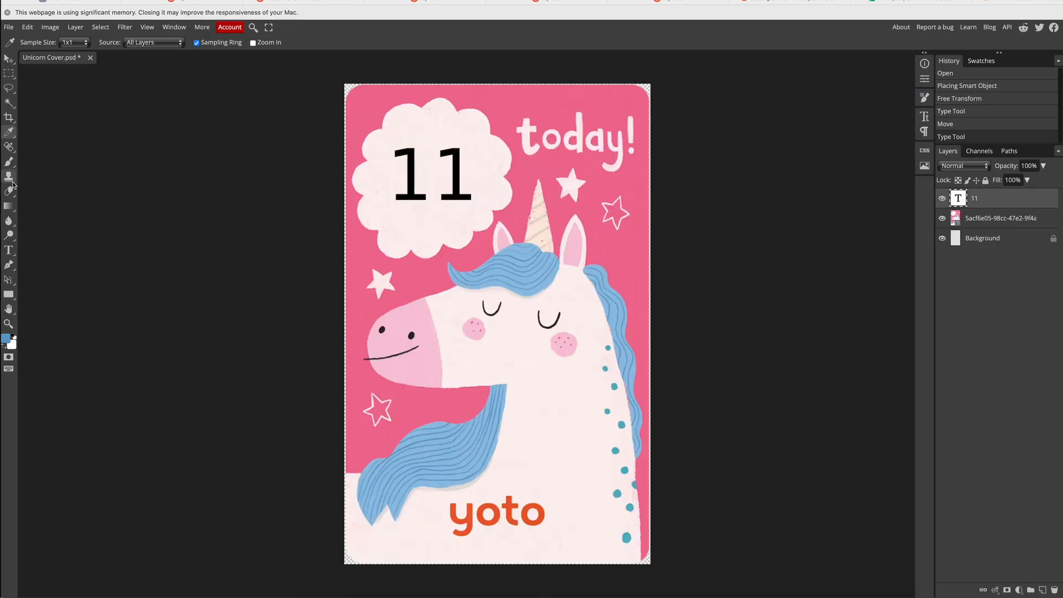
Recolour the "11" text from a sampled blue swatch to the darker blue 246ea5 and finish the text edit
click(9, 251)
click(467, 165)
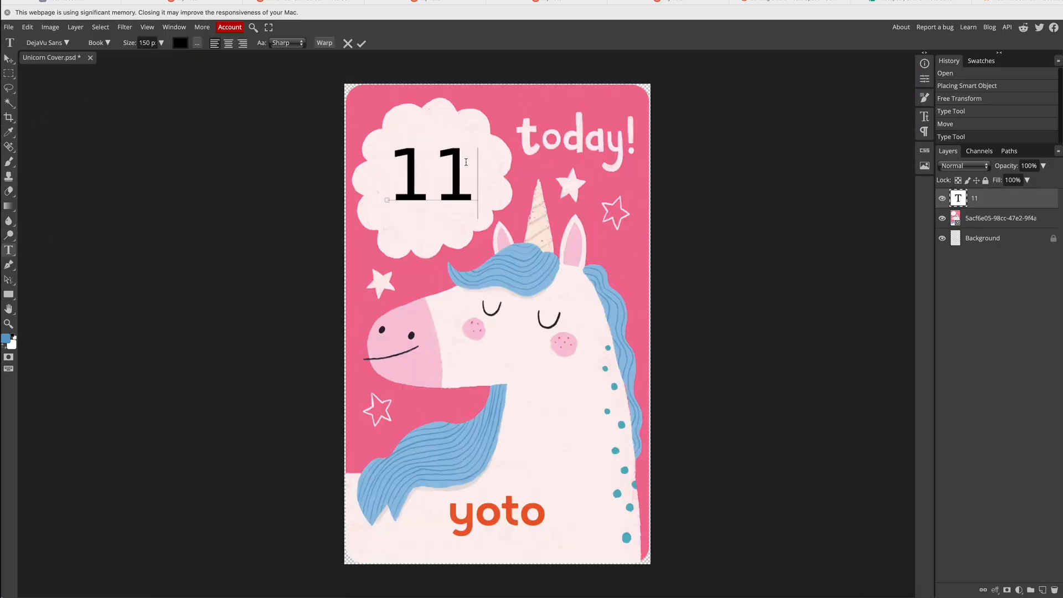
drag(472, 166, 380, 161)
click(180, 42)
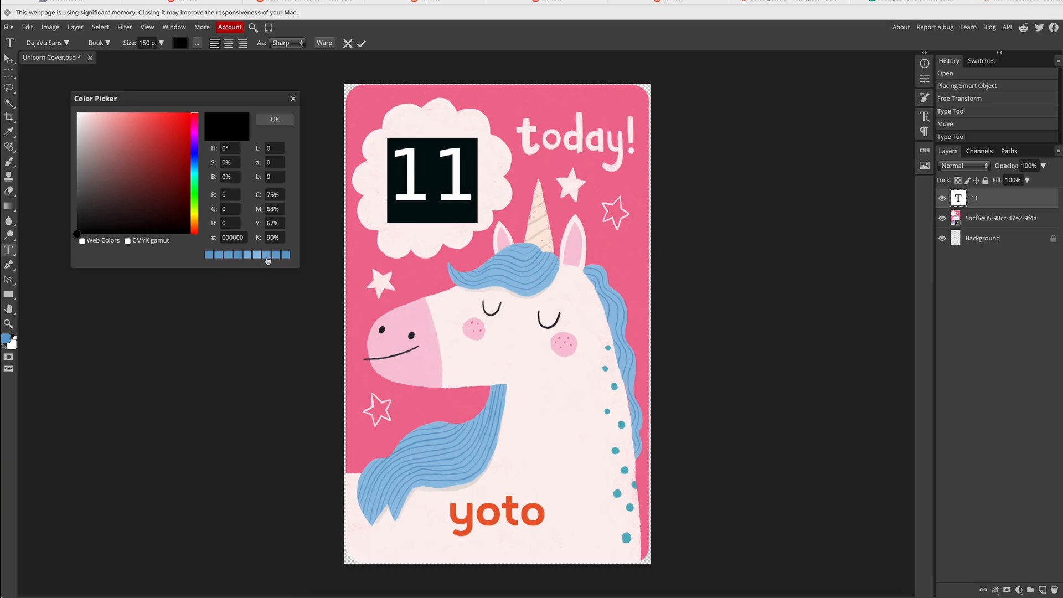
click(238, 255)
drag(133, 158, 166, 157)
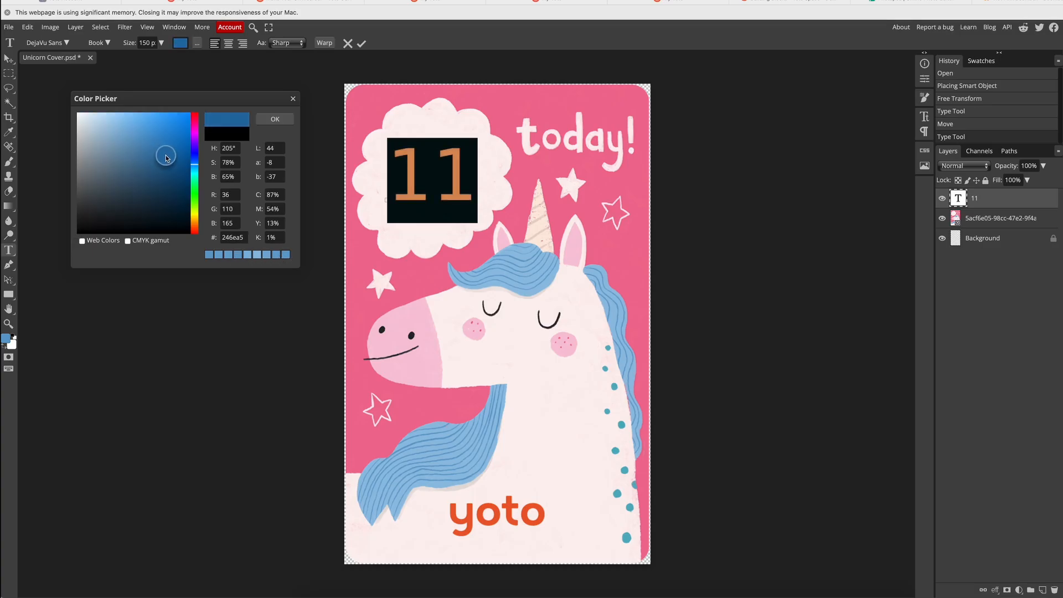
click(285, 121)
click(415, 160)
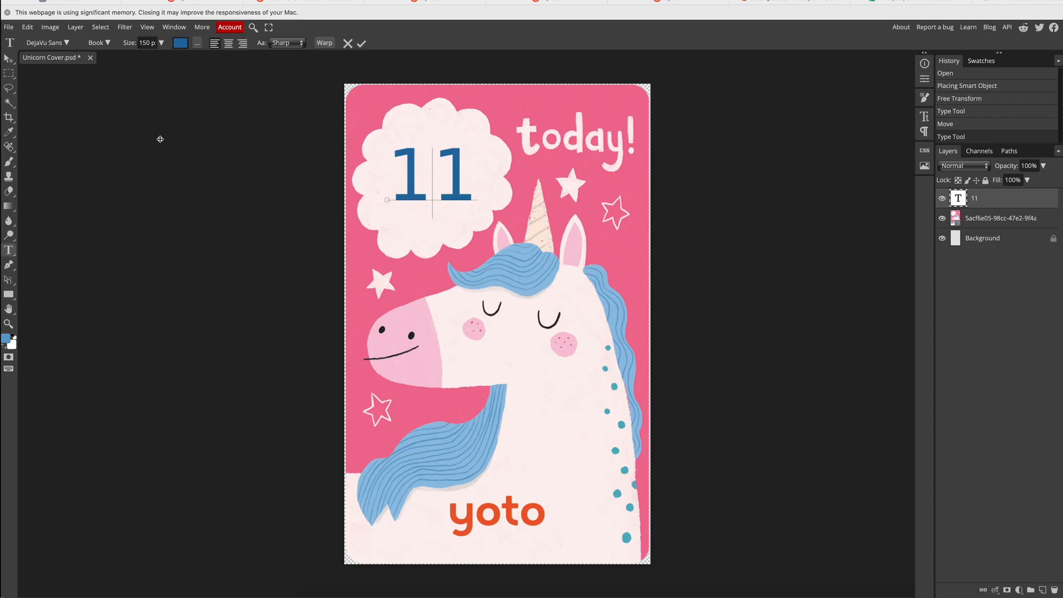
click(9, 59)
click(135, 167)
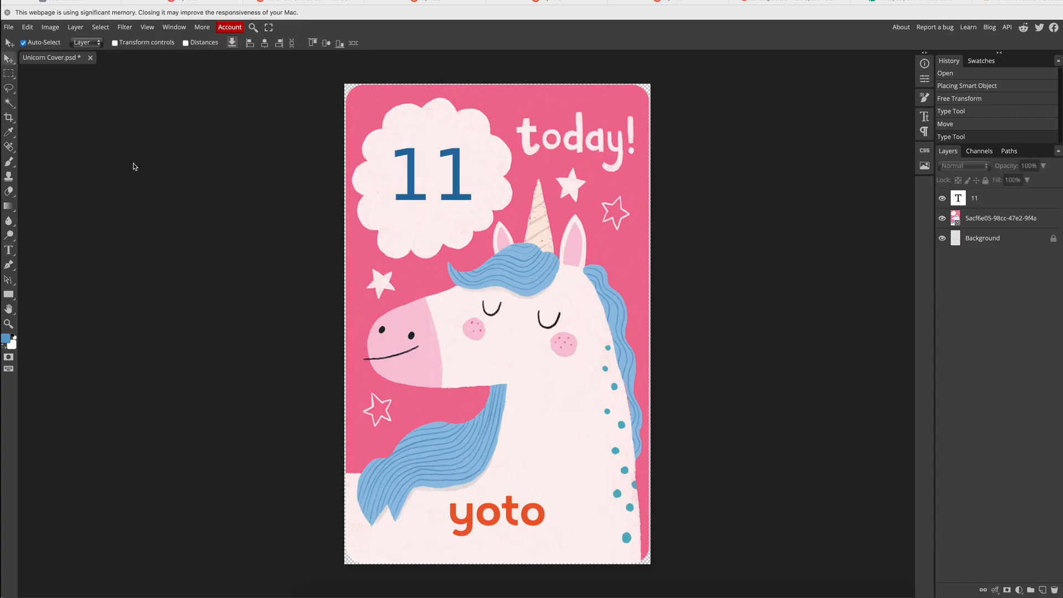
Export the personalised unicorn cover as a PNG
click(9, 27)
mouse_move(39, 165)
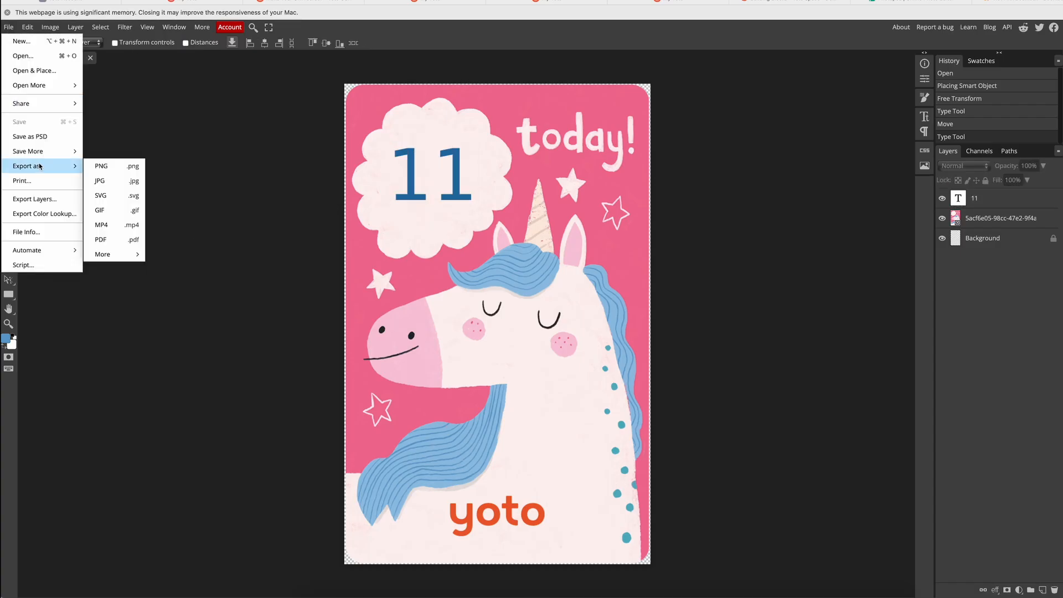
click(102, 166)
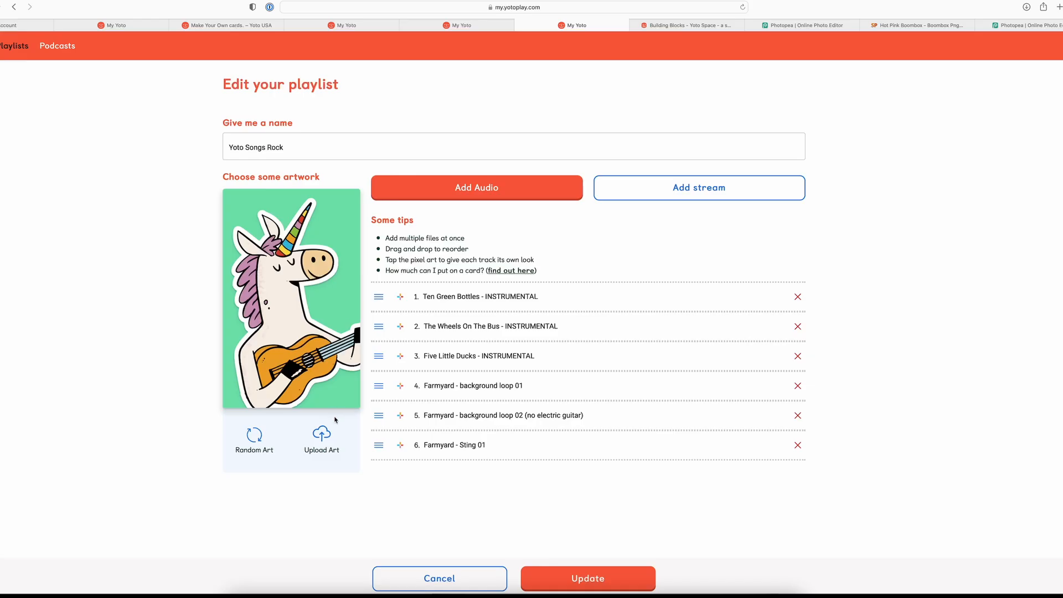
Upload the exported unicorn cover as artwork for the "Yoto Songs Rock" playlist in My Yoto and update the playlist
click(323, 437)
double_click(362, 382)
click(603, 577)
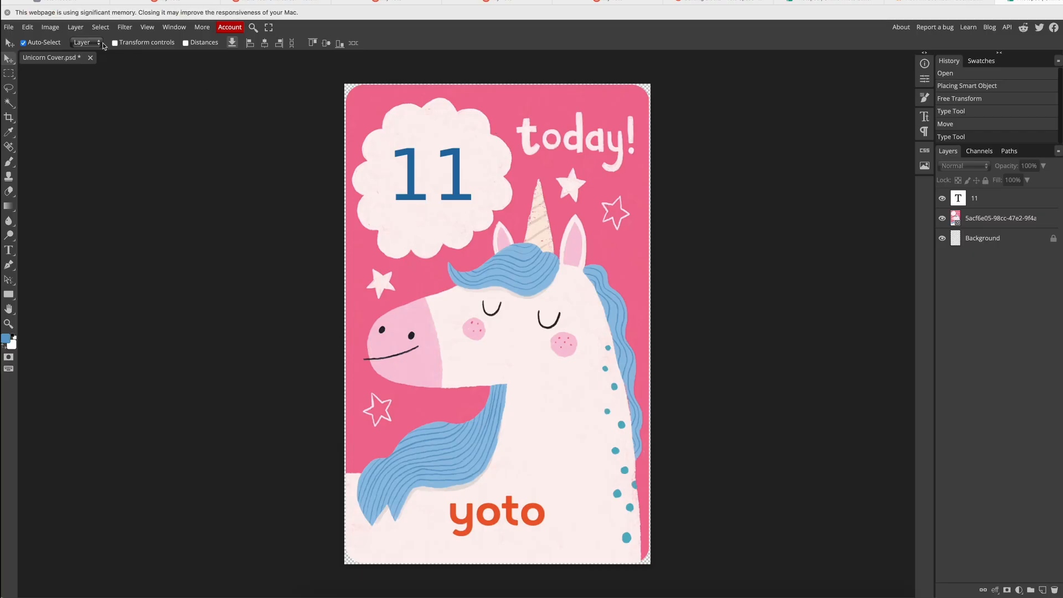
Create a new Photopea project named "Vinyl Cover Page", 8.5 by 11 inches, with a white background
click(8, 27)
click(21, 41)
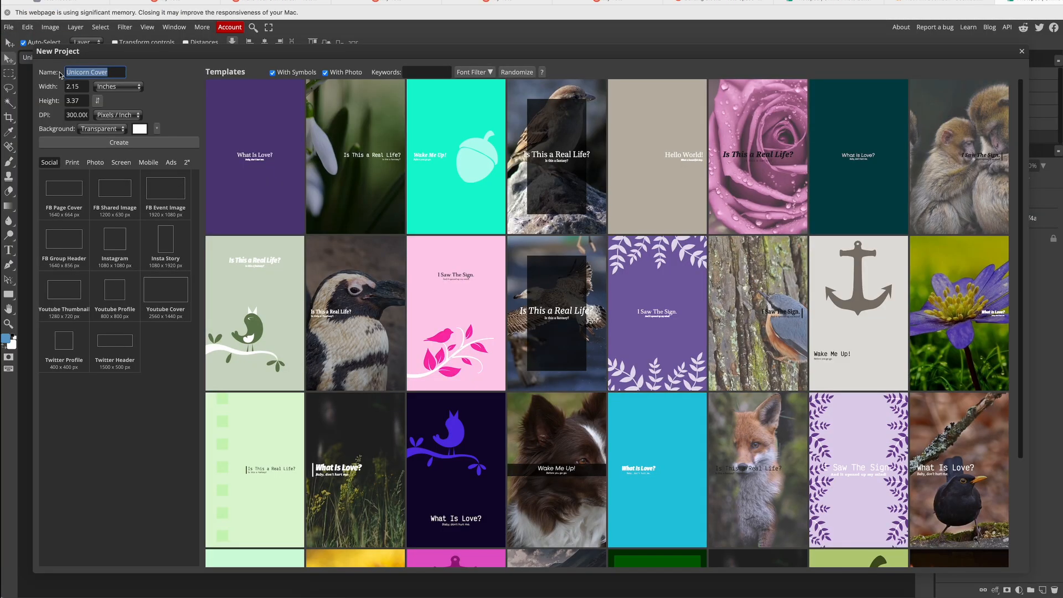
click(71, 88)
text(8.5)
key(Tab)
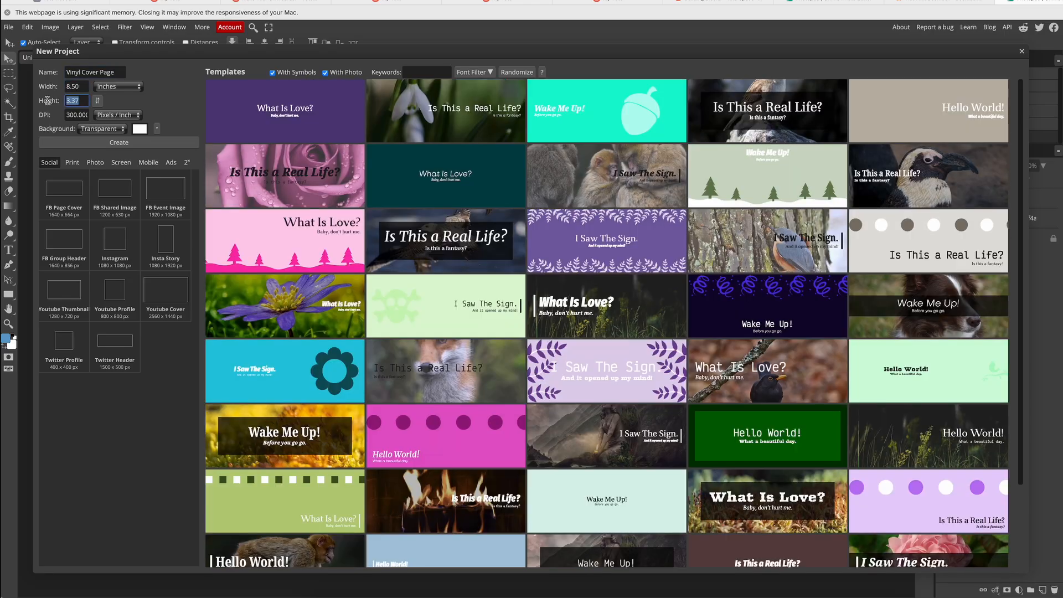
text(11)
click(102, 128)
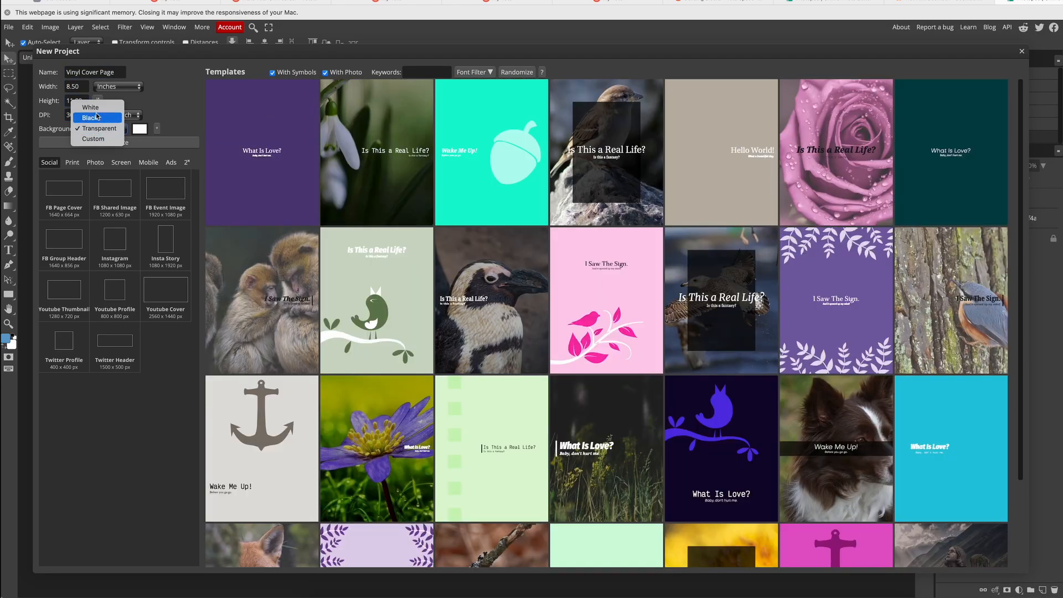
click(92, 107)
click(103, 142)
Duplicate the "11" text and unicorn artwork layers from Unicorn Cover.psd into Vinyl Cover Page.psd
click(58, 59)
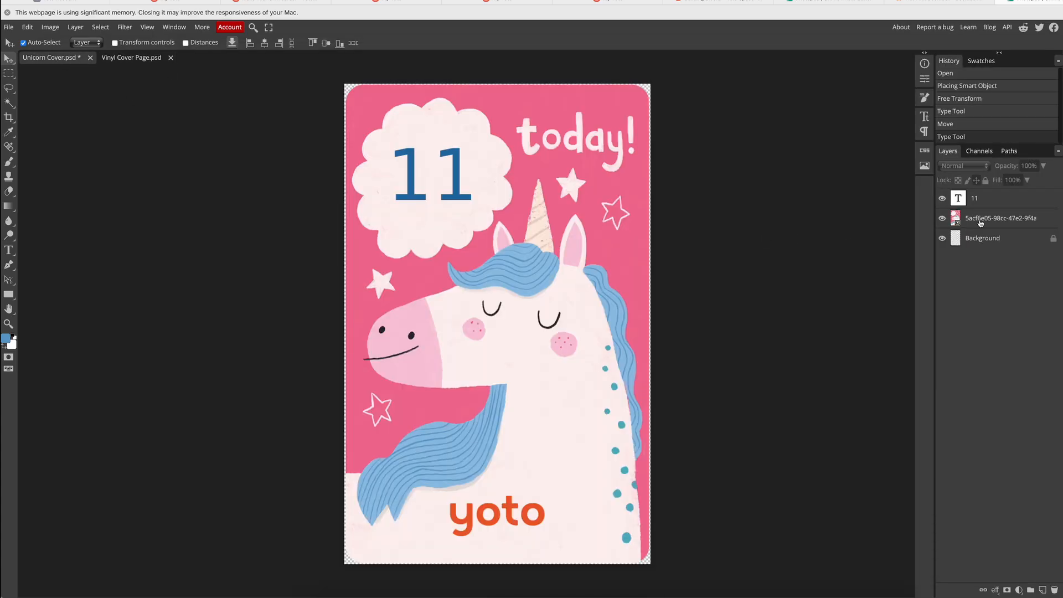
click(979, 221)
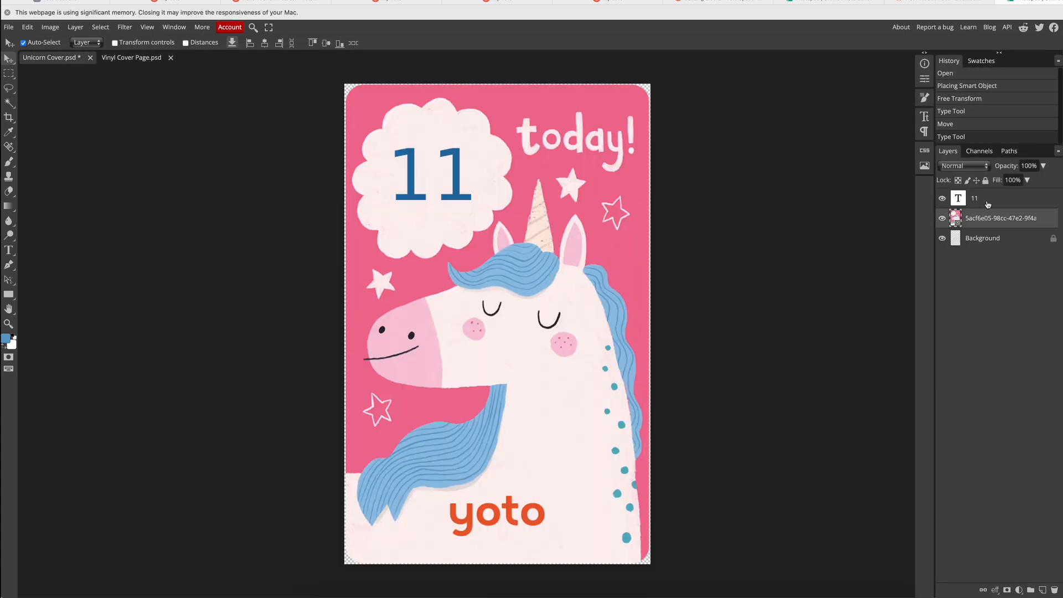
right_click(987, 201)
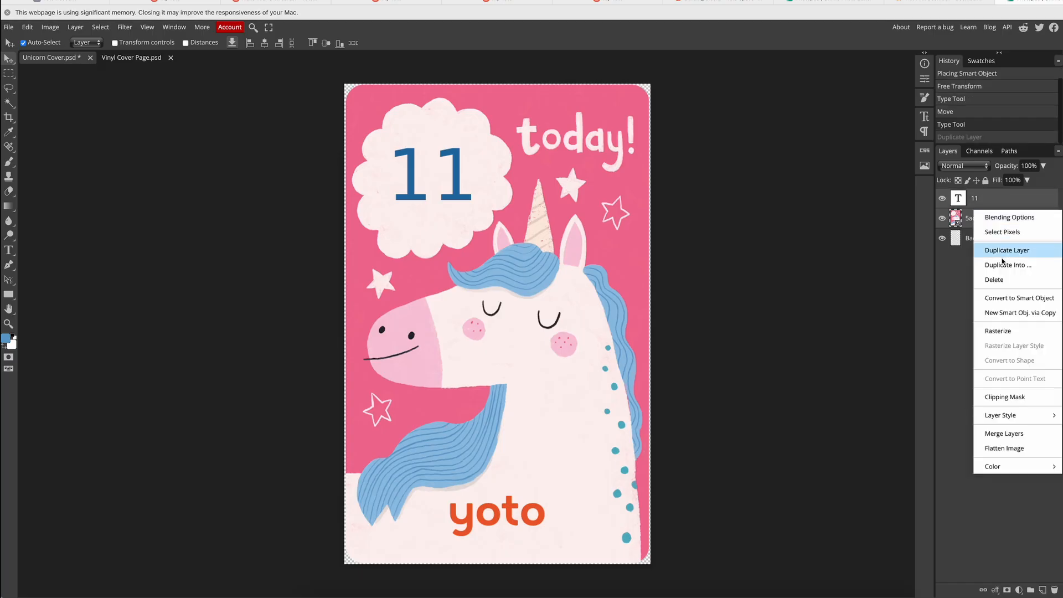
click(1002, 266)
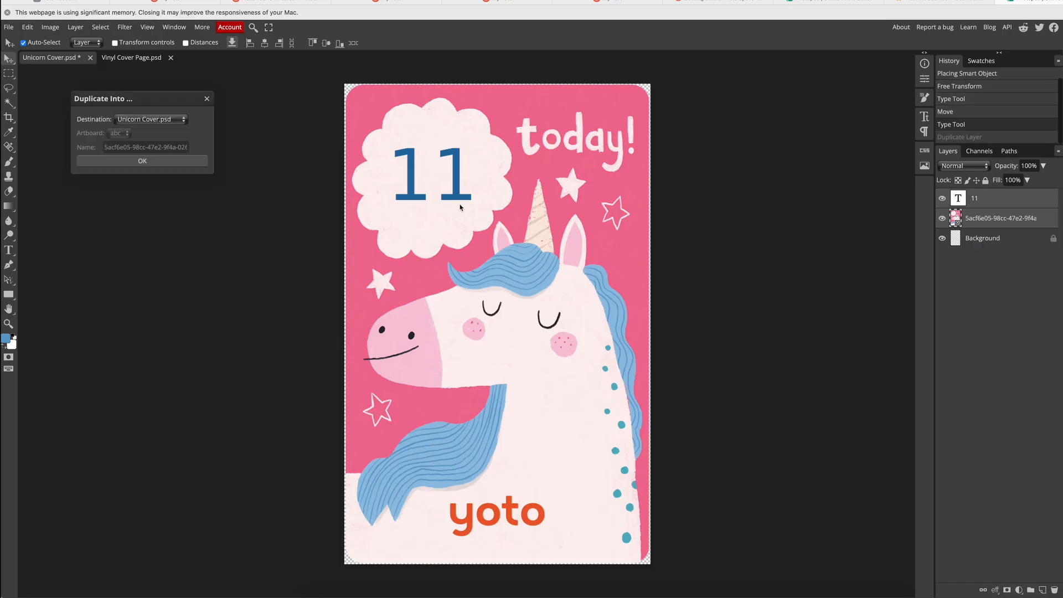
click(175, 120)
click(173, 130)
click(147, 160)
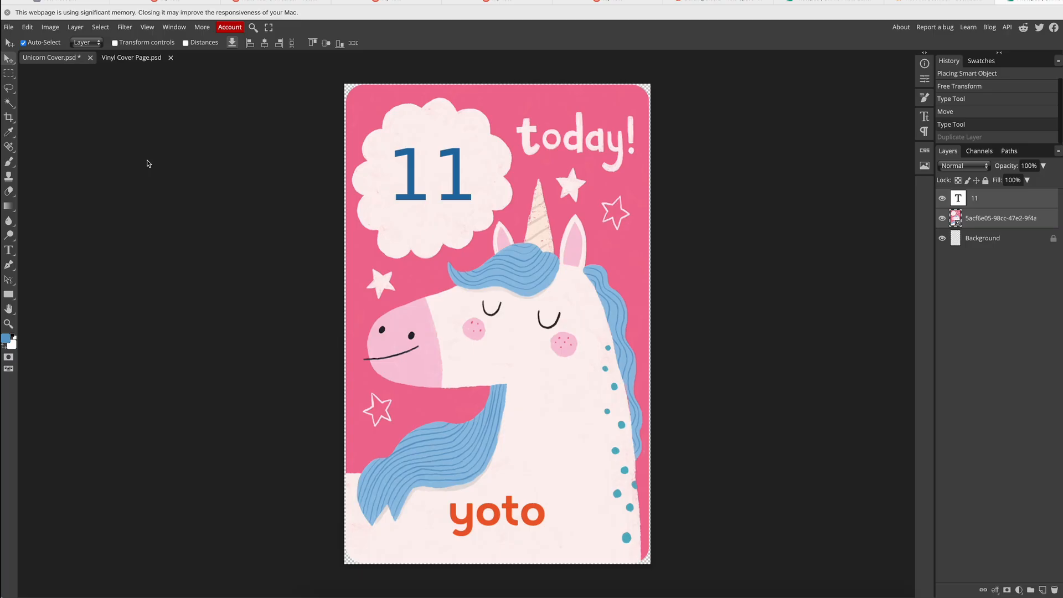
Merge the duplicated text and unicorn layers on Vinyl Cover Page and position the card in the page's upper-left corner
click(133, 60)
drag(335, 161, 407, 214)
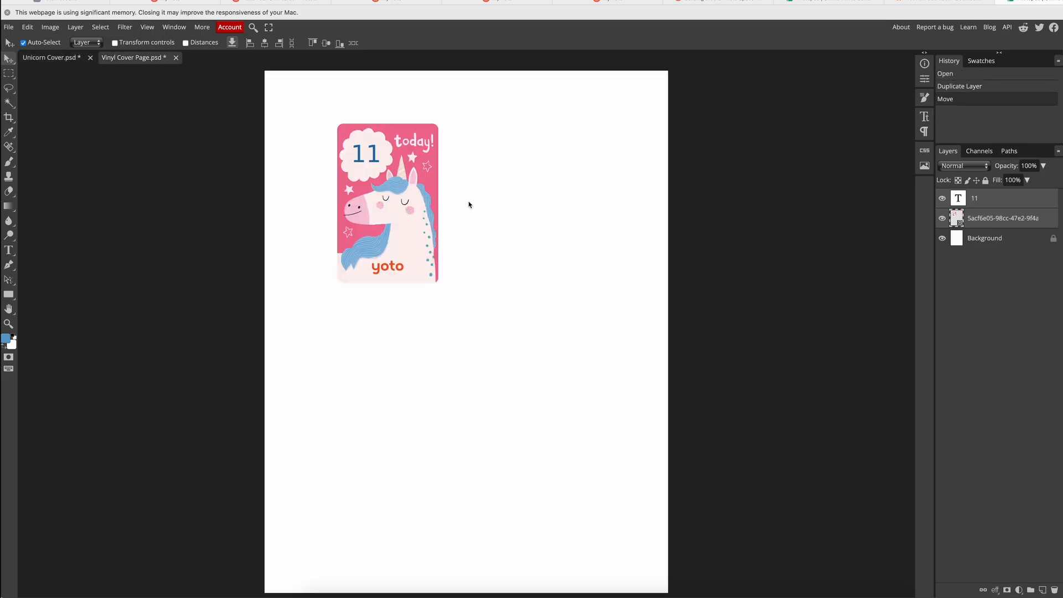
right_click(1001, 217)
click(1002, 432)
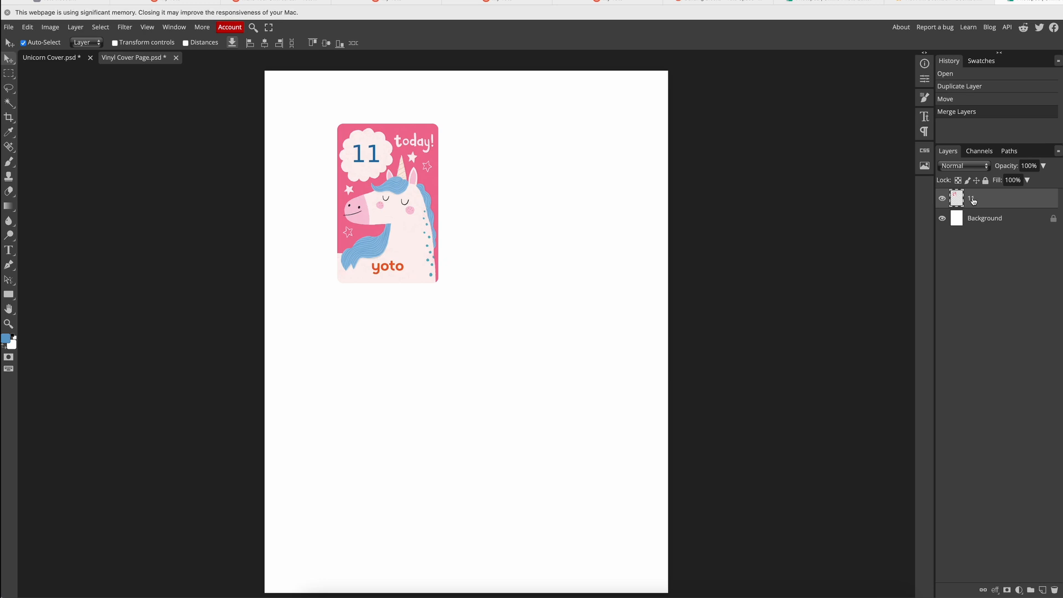
drag(412, 222, 365, 192)
Place the green monster card image Unknown-13.webp on the vinyl cover page
click(9, 28)
click(39, 68)
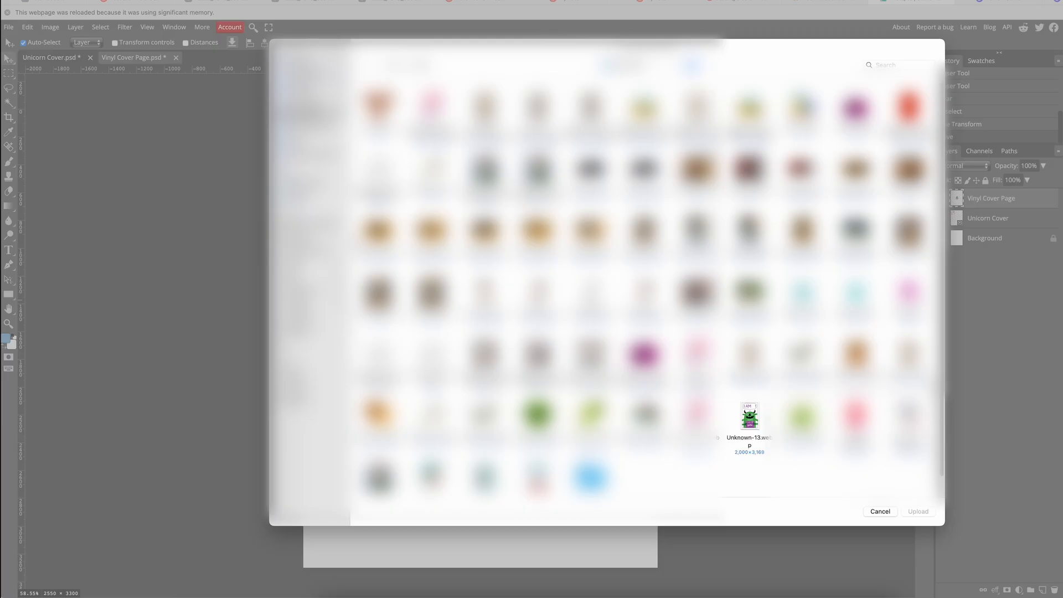
double_click(756, 438)
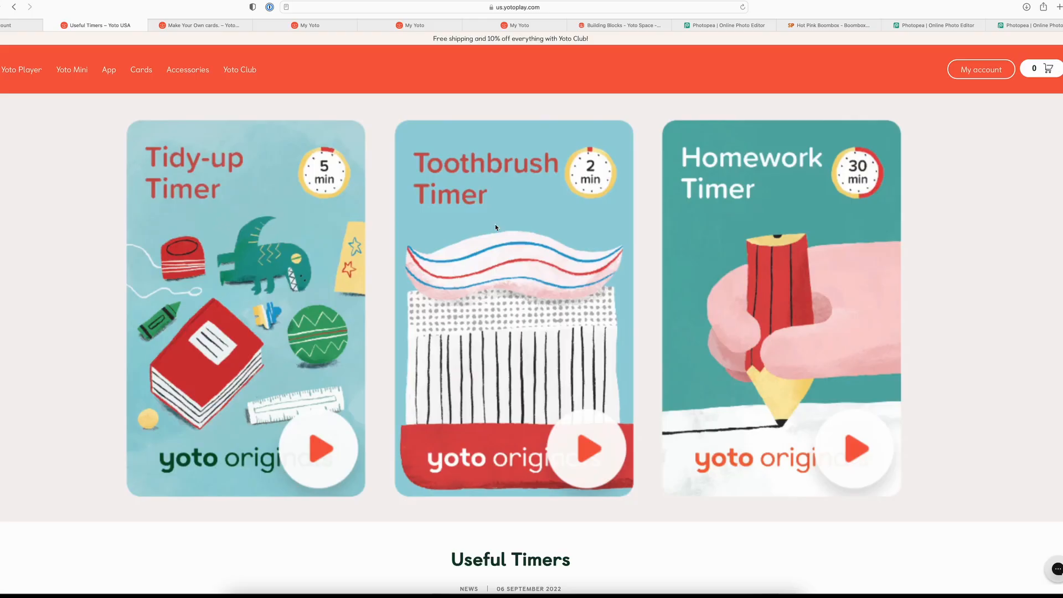
Open the timer card images from Yoto's Useful Timers web page in separate tabs
scroll(509, 227, down, 8)
scroll(509, 227, down, 3)
right_click(503, 267)
click(520, 268)
right_click(349, 269)
right_click(693, 249)
click(705, 256)
Save each opened Yoto timer card image to the computer
click(155, 26)
right_click(450, 210)
click(484, 218)
click(227, 25)
right_click(485, 184)
click(500, 210)
click(310, 24)
right_click(480, 180)
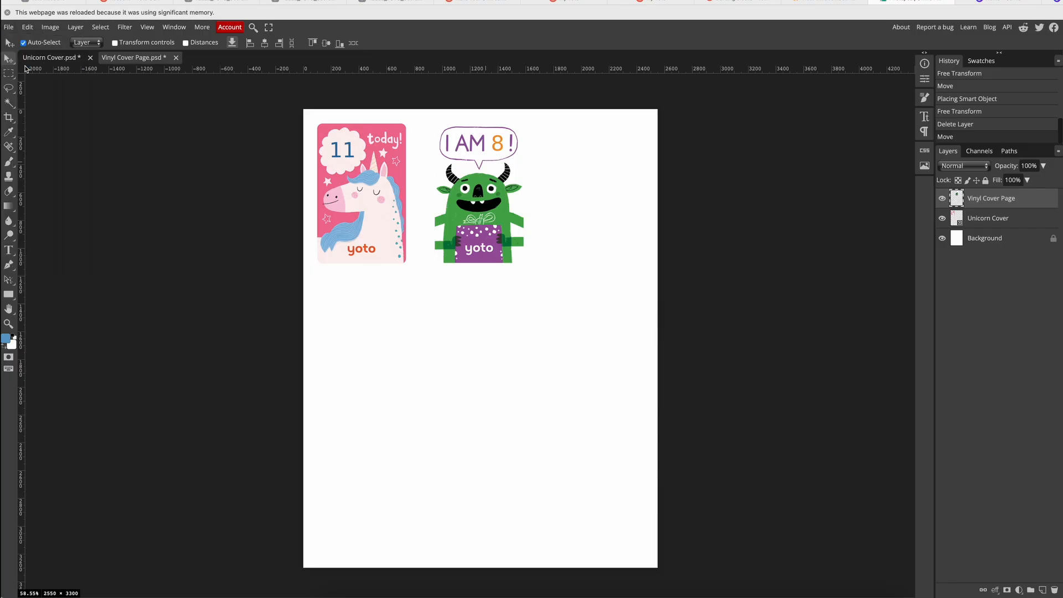
Place the Homework, Tidy-up and Toothbrush Timer images on Vinyl Cover Page and move a timer layer up the layer stack
click(9, 27)
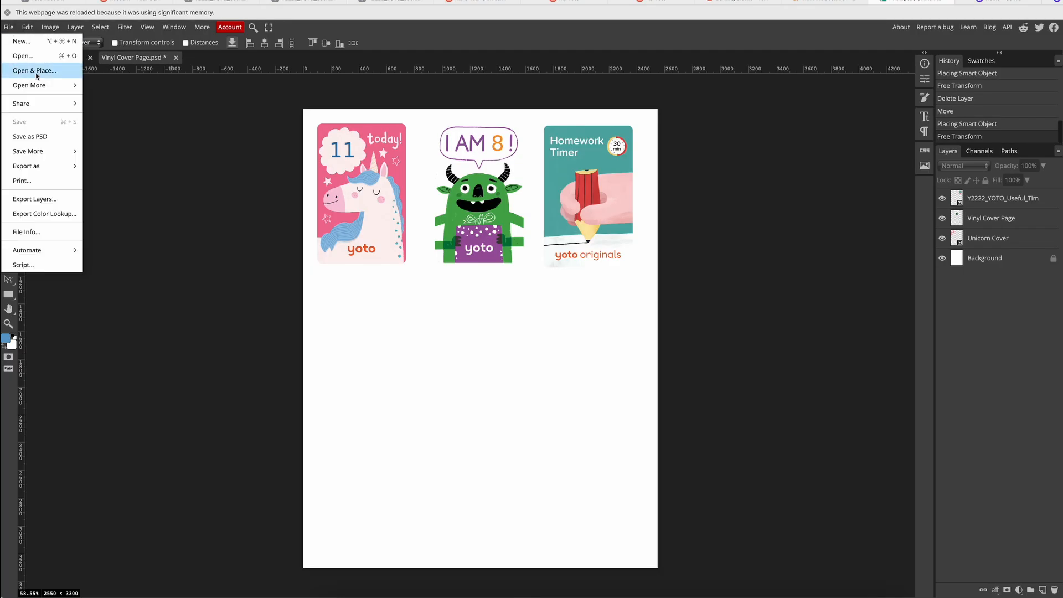
drag(998, 283, 996, 199)
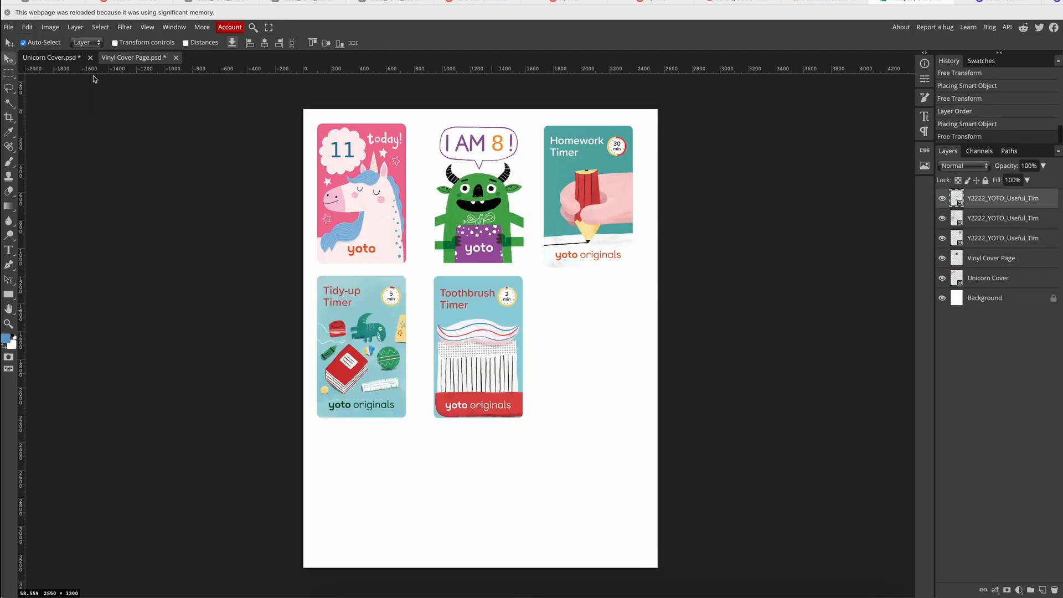
Create a new project named "Travel Card", 2.15 by 3.375 inches, with a transparent background
click(9, 27)
click(17, 36)
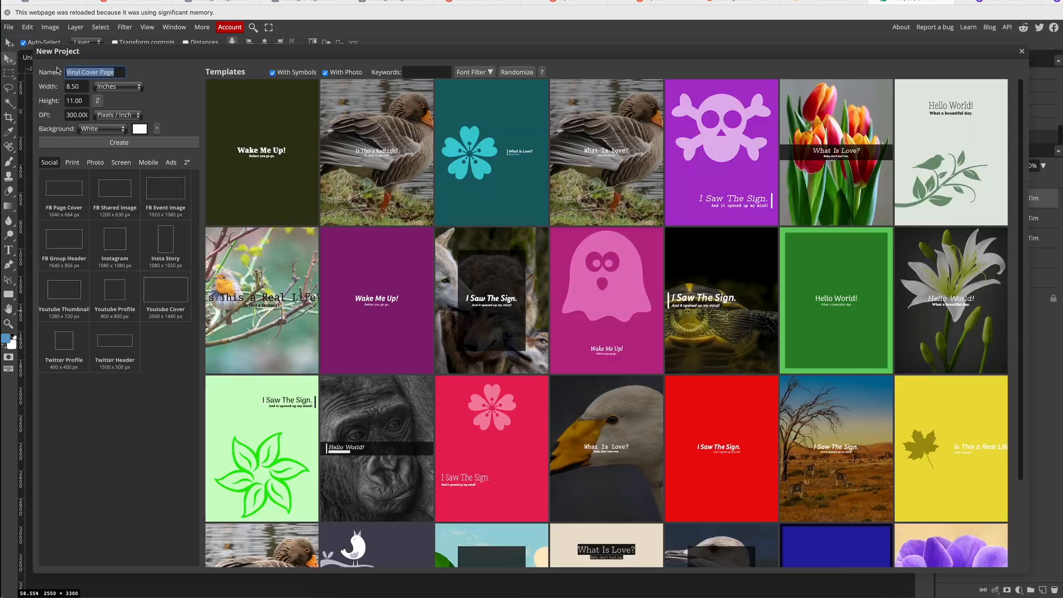
text(Travel Card)
key(Tab)
text(2.1)
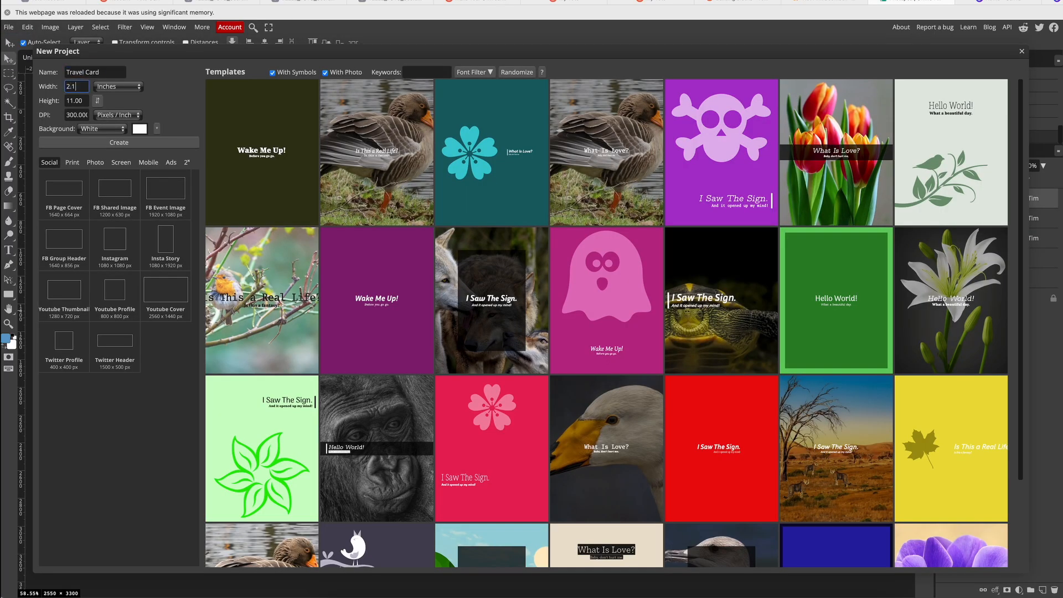
text(5)
key(Tab)
text(3.375)
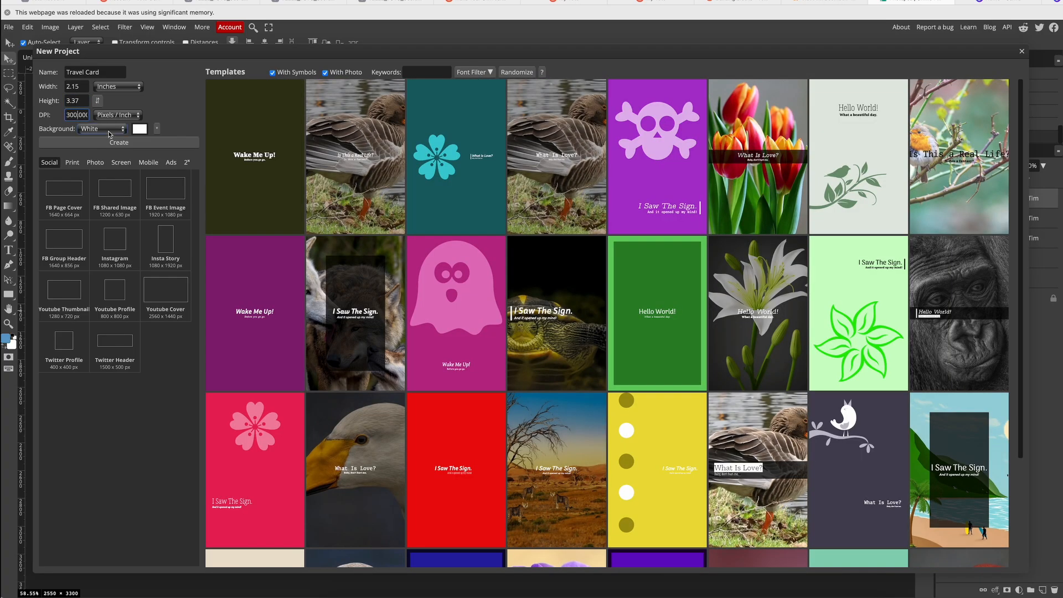
click(102, 129)
click(110, 150)
click(114, 142)
Place the train photo IMG_0442 on the travel card, scaled to about 29% and filling the lower part of the card
click(9, 27)
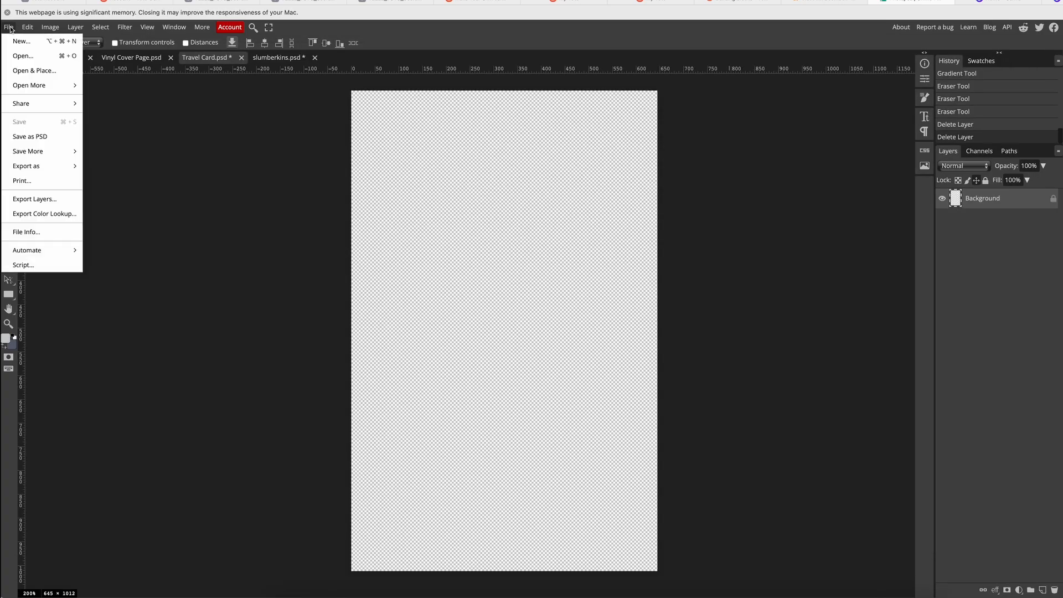
click(35, 70)
double_click(584, 173)
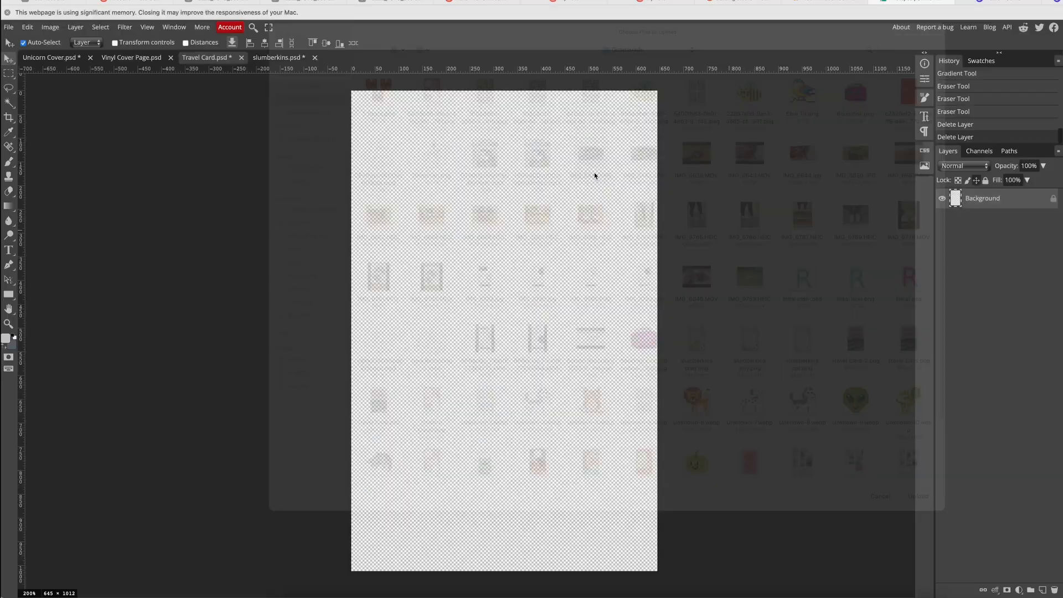
drag(657, 246, 839, 143)
drag(579, 276, 479, 432)
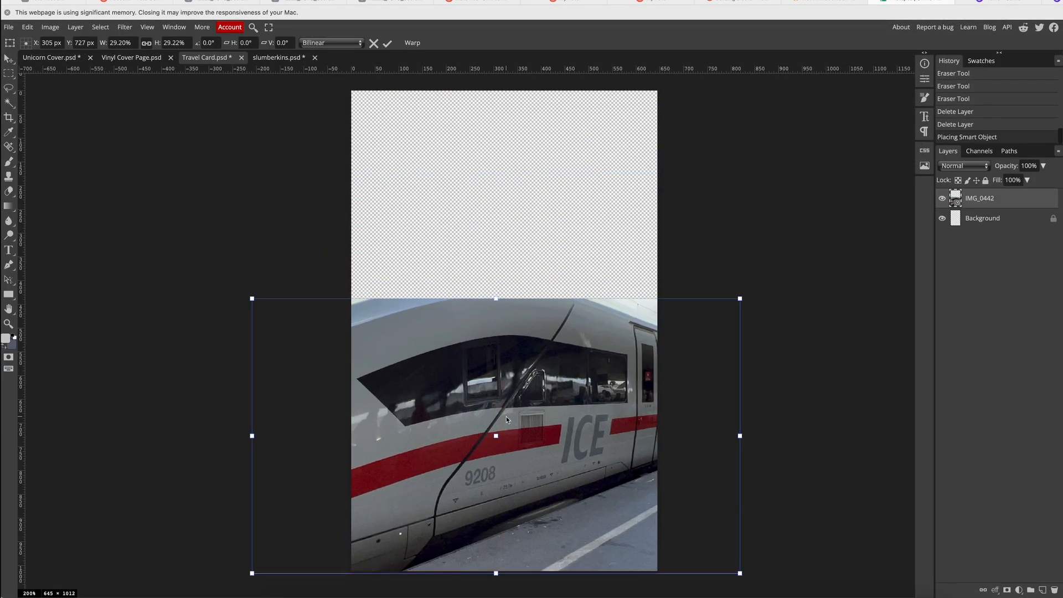
key(Return)
Sample a light grey from the train body as the foreground colour and lighten it in the colour picker
click(9, 132)
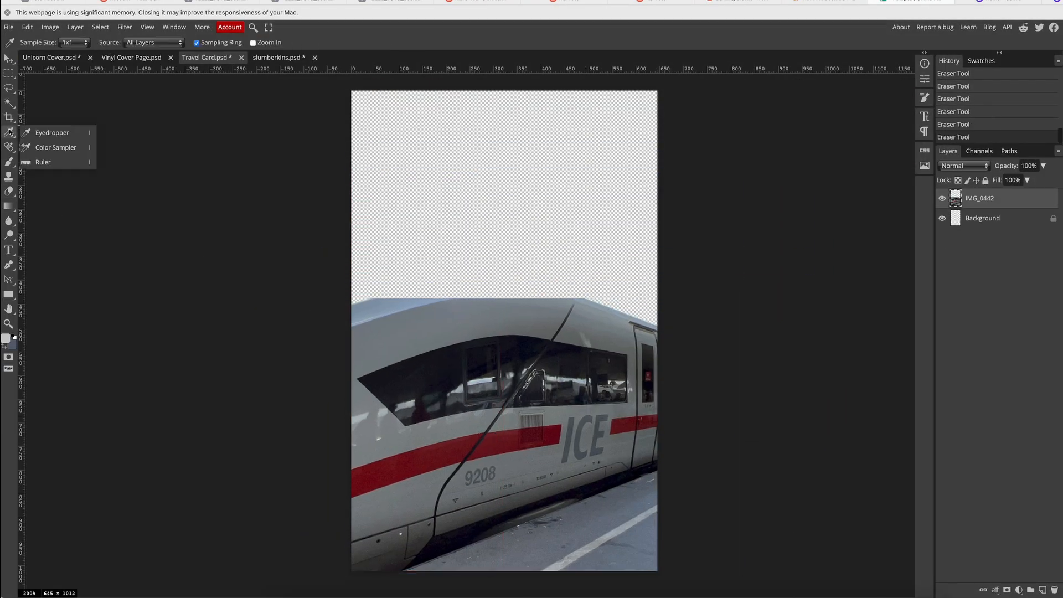
click(608, 547)
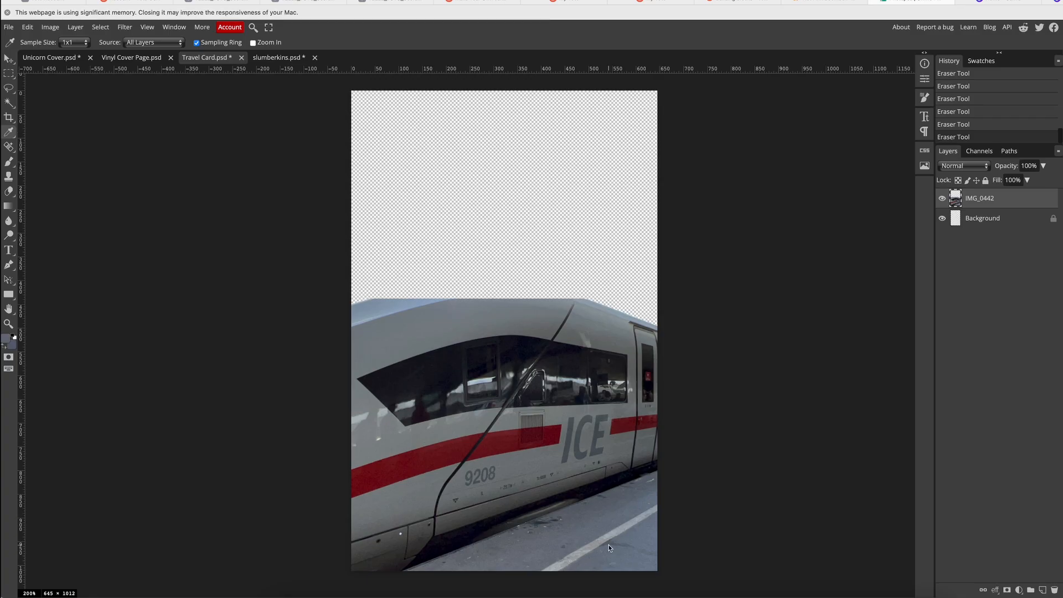
click(357, 425)
click(6, 339)
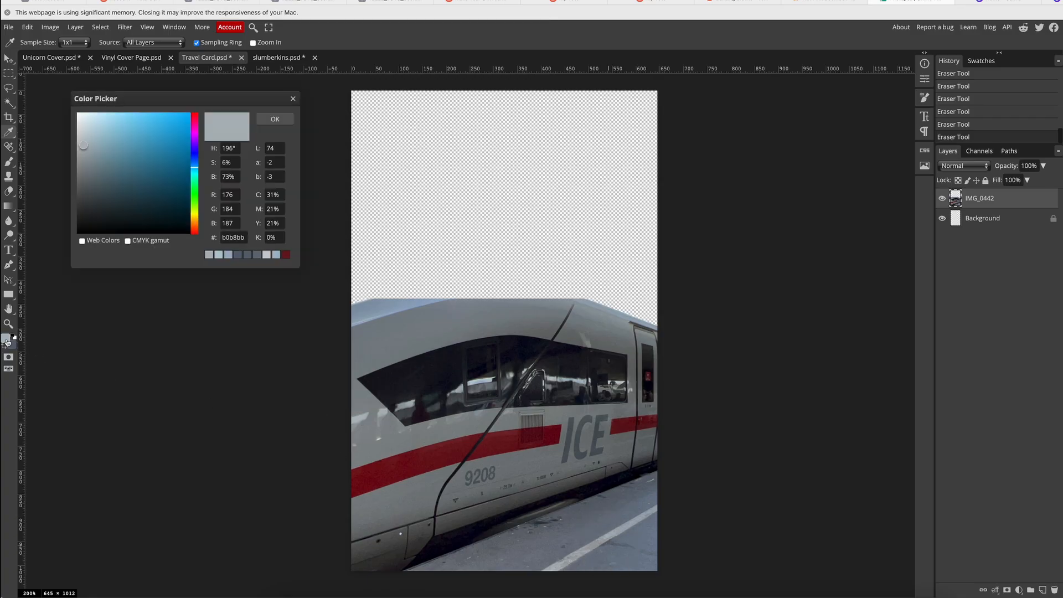
click(79, 132)
click(274, 119)
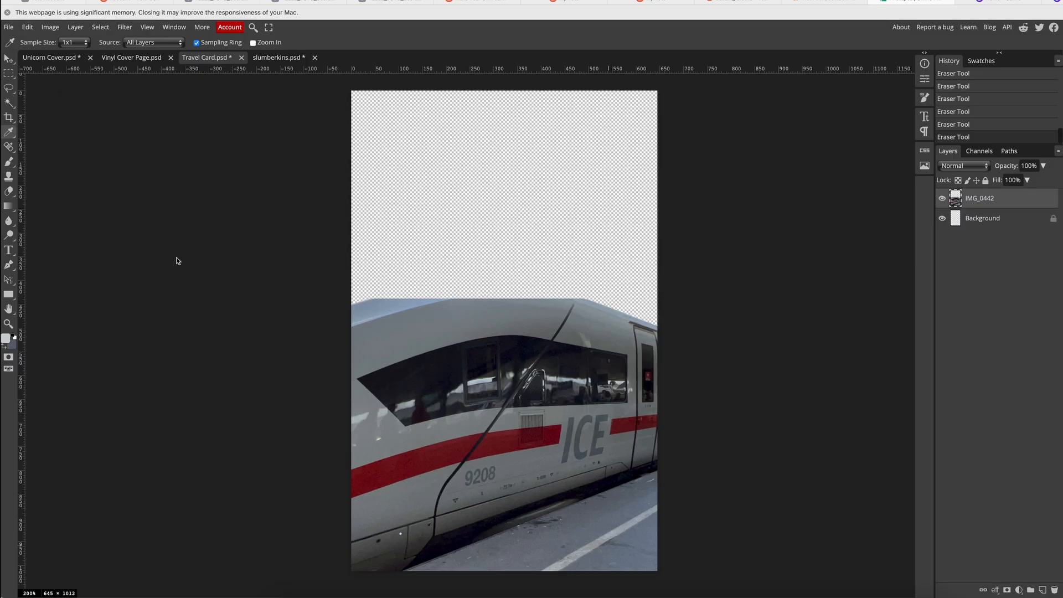
Add a new layer above the train photo and name it "Gradient"
click(1042, 590)
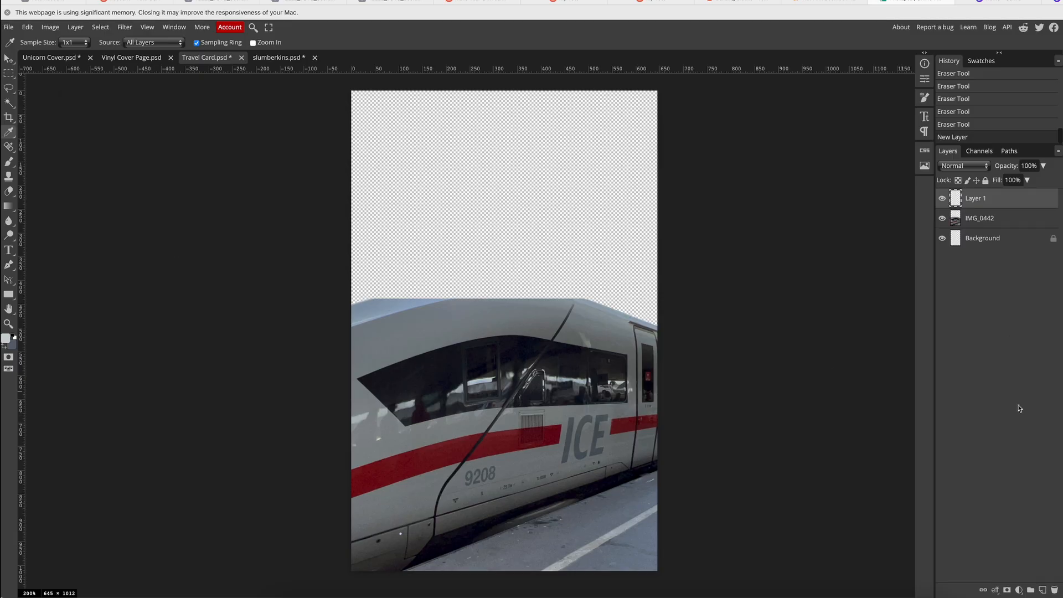
double_click(975, 199)
text(Gradient)
key(Return)
Fill the Gradient layer with a vertical light-to-dark grey linear gradient and move the layer below the train photo
click(8, 205)
click(42, 208)
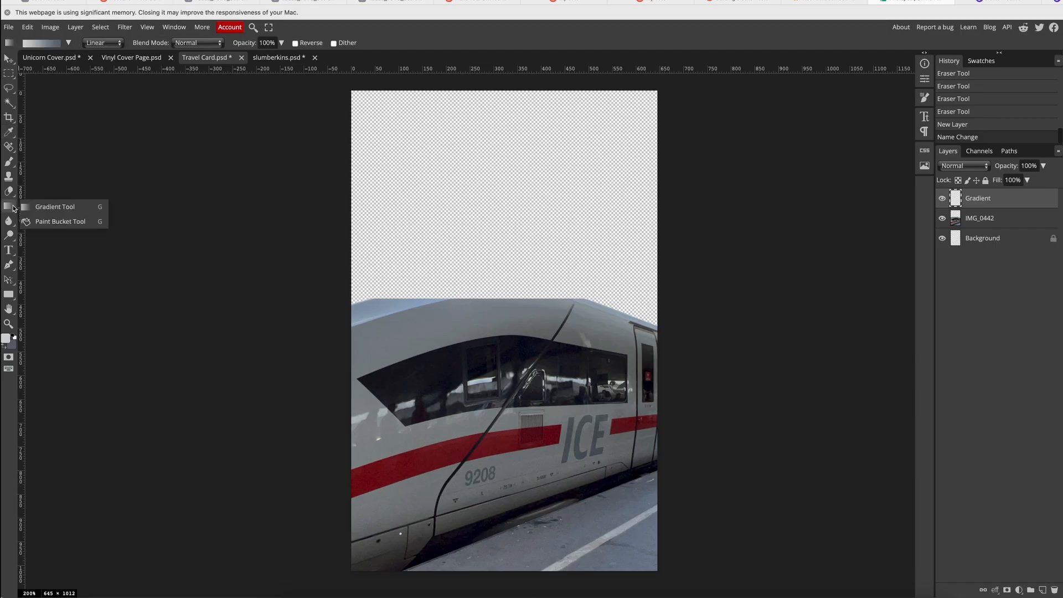
drag(503, 426, 500, 168)
drag(496, 130, 498, 446)
drag(1001, 200, 1003, 234)
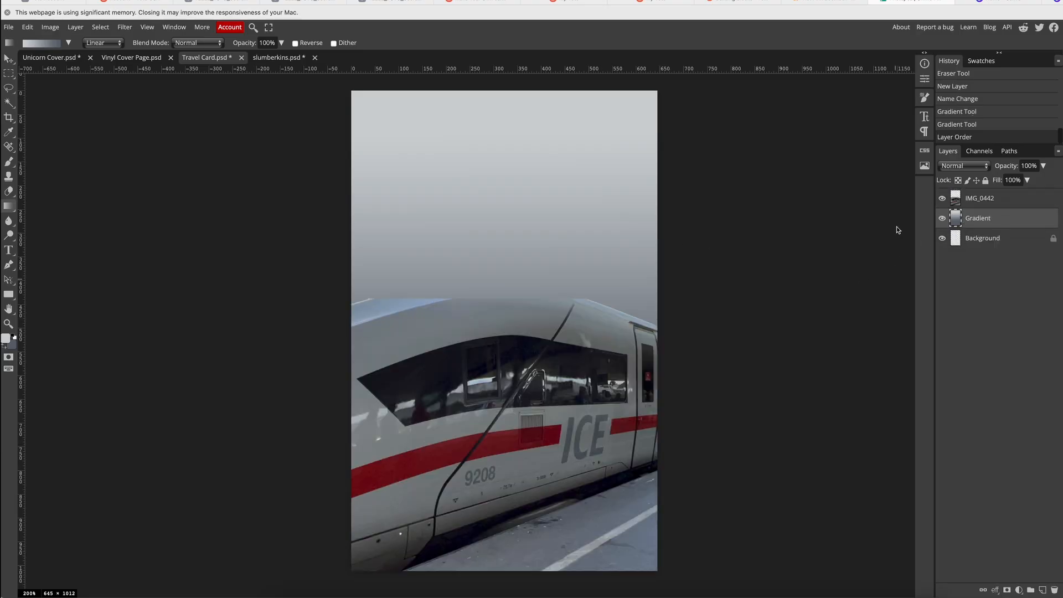
Add the red two-line text "TRAVEL TUNES" in the District font above the train
click(8, 250)
click(397, 156)
text(TRAVEL TUNES)
click(430, 130)
key(Return)
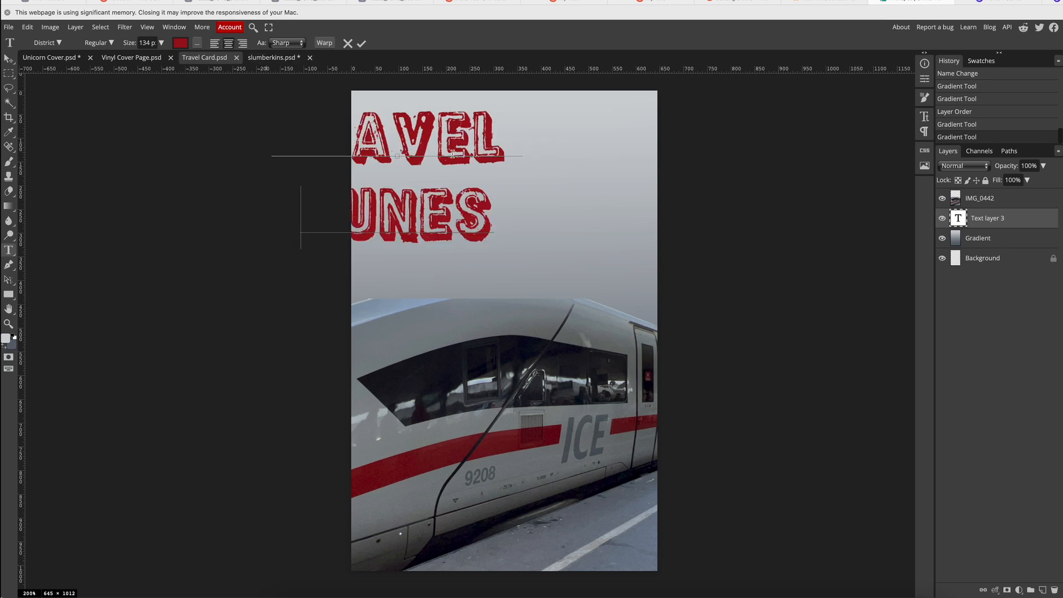
Set the "TRAVEL TUNES" text size to 139, keep the District font, and centre the title over the gradient sky
key(ctrl+a)
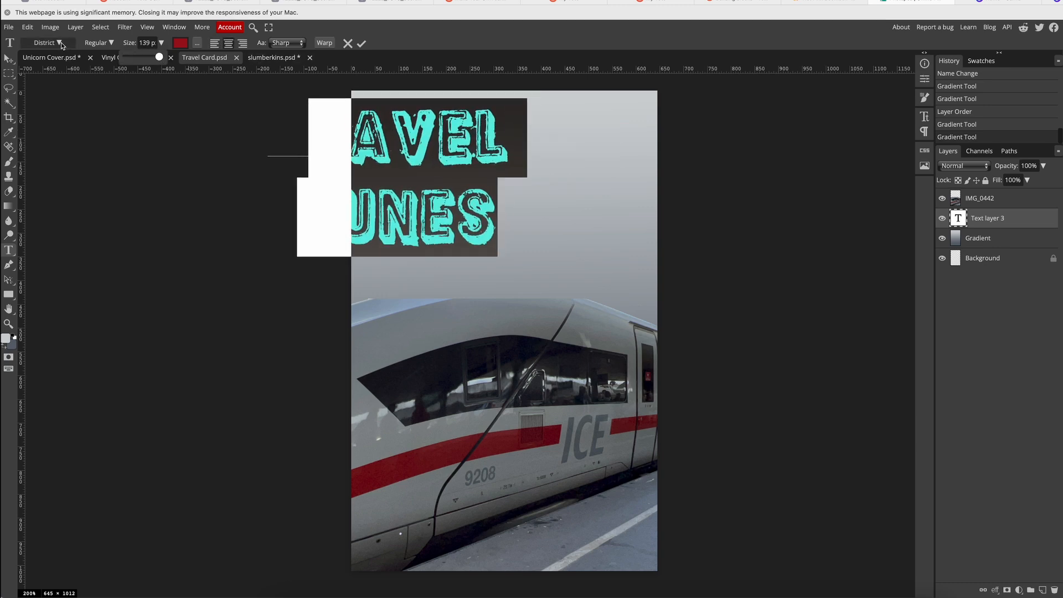
click(58, 43)
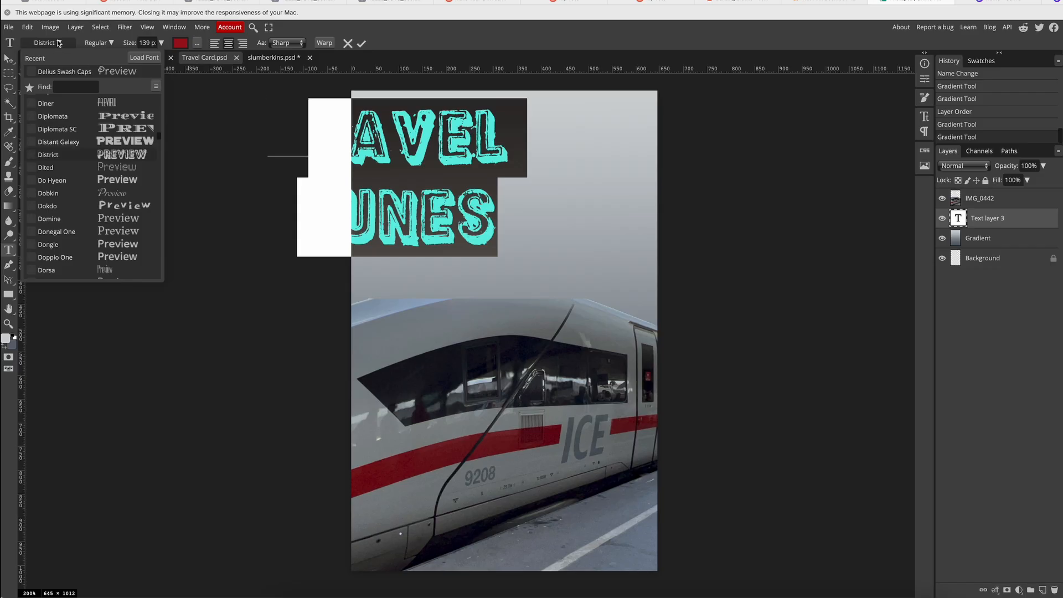
click(253, 99)
click(8, 60)
drag(412, 149, 523, 171)
Save the travel card as a PSD and export it as a full-quality 645 by 1012 px PNG
click(7, 26)
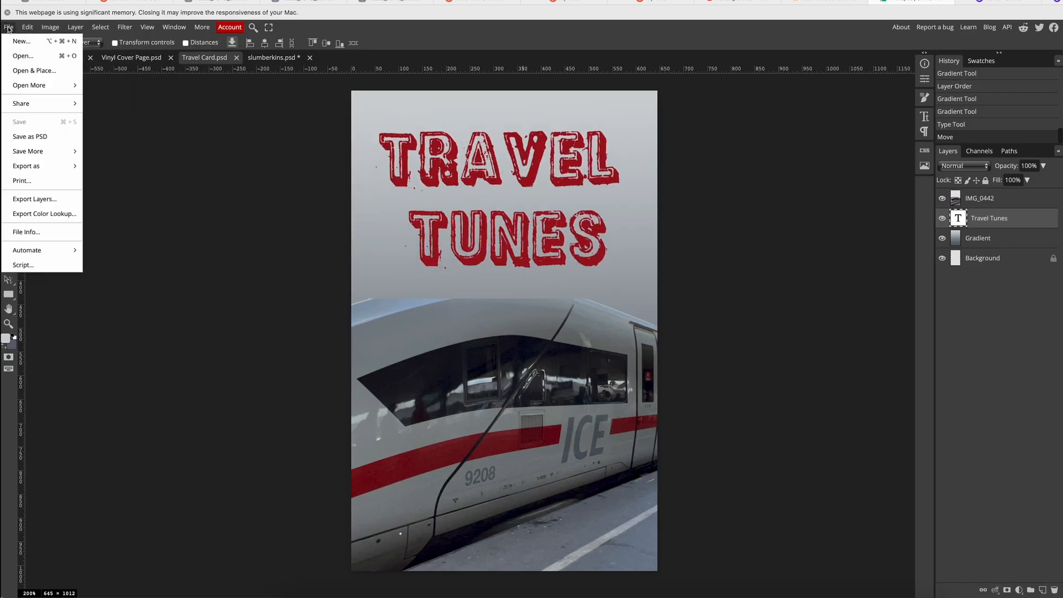
click(56, 137)
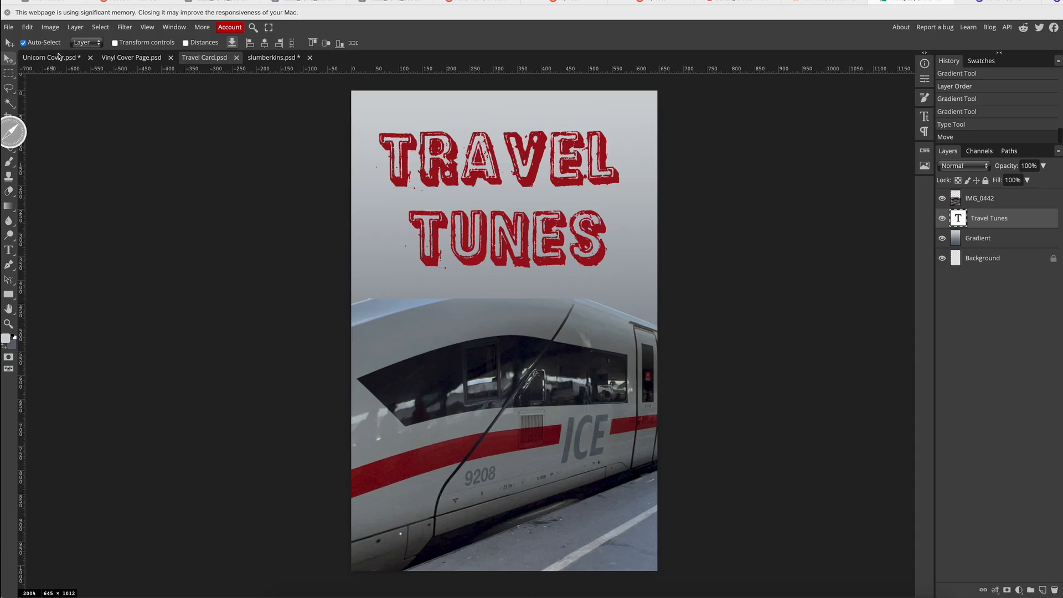
click(8, 26)
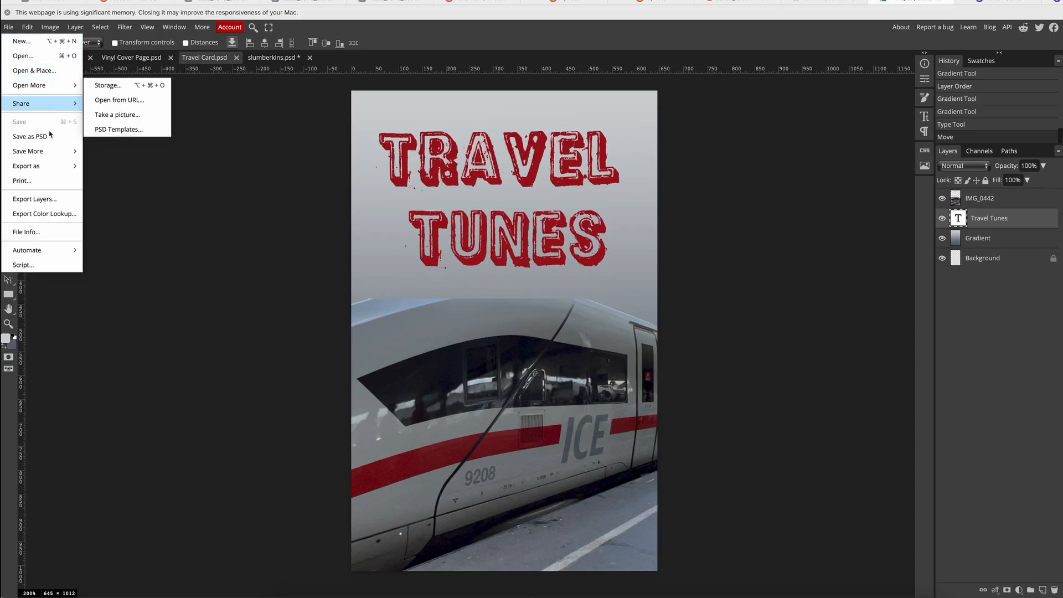
mouse_move(55, 165)
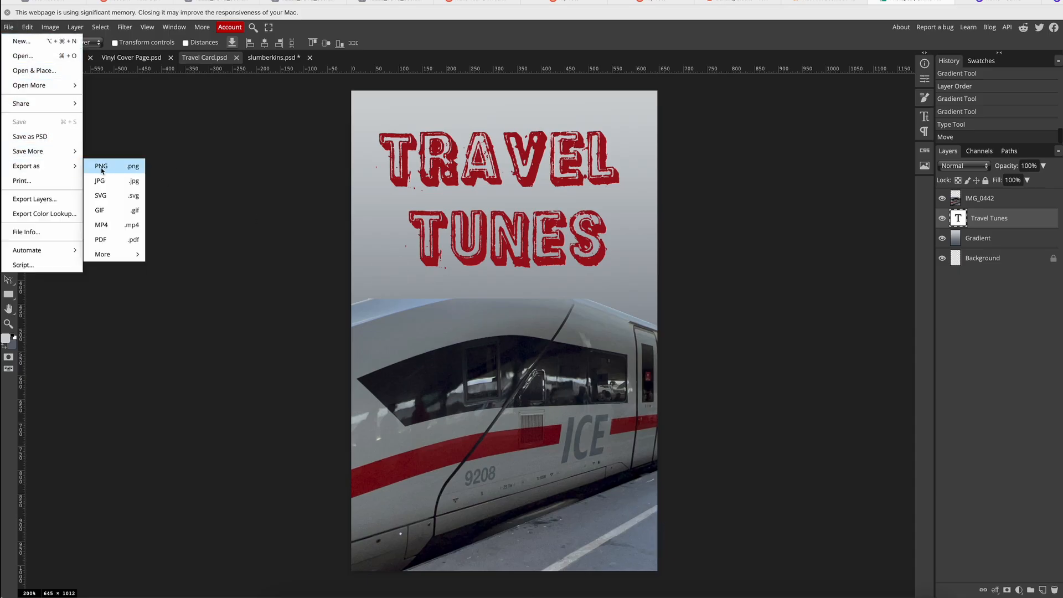
click(101, 168)
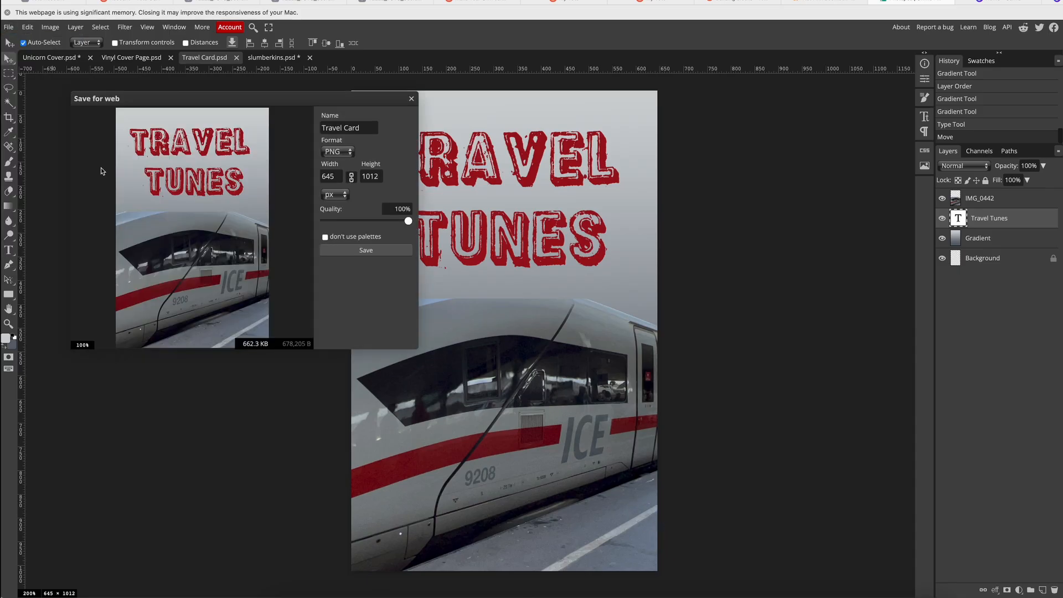
click(382, 250)
Fill out Vinyl Cover Page with the travel card and the bear, dinosaur and night-sky Yoto cards, and save it as a PSD
click(23, 60)
click(7, 26)
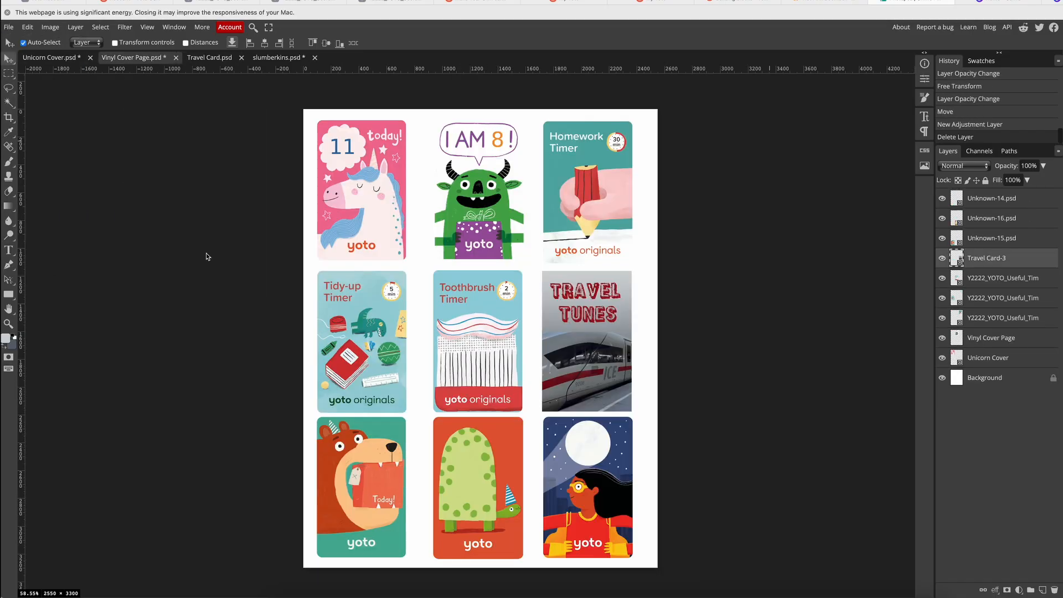
click(16, 27)
click(38, 137)
Export Vinyl Cover Page as a PDF and print it from the PDF viewer
click(9, 27)
mouse_move(39, 165)
click(100, 238)
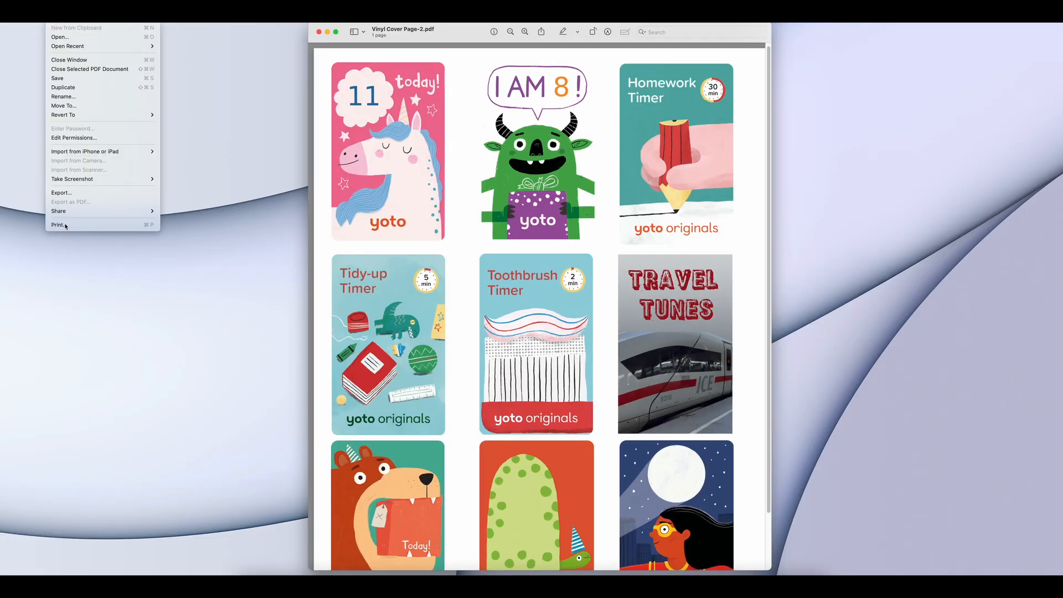
click(58, 225)
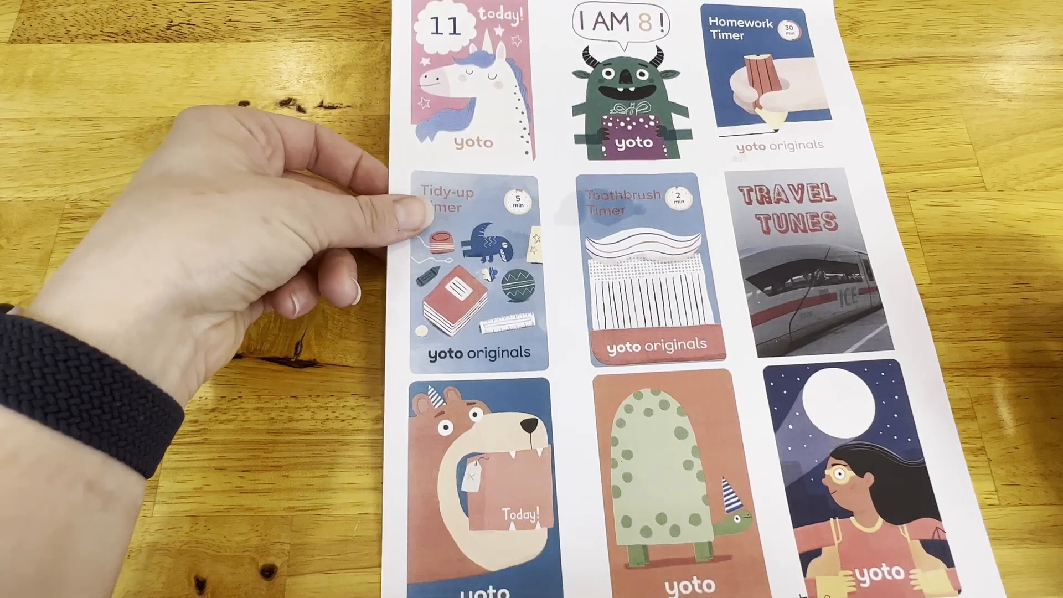